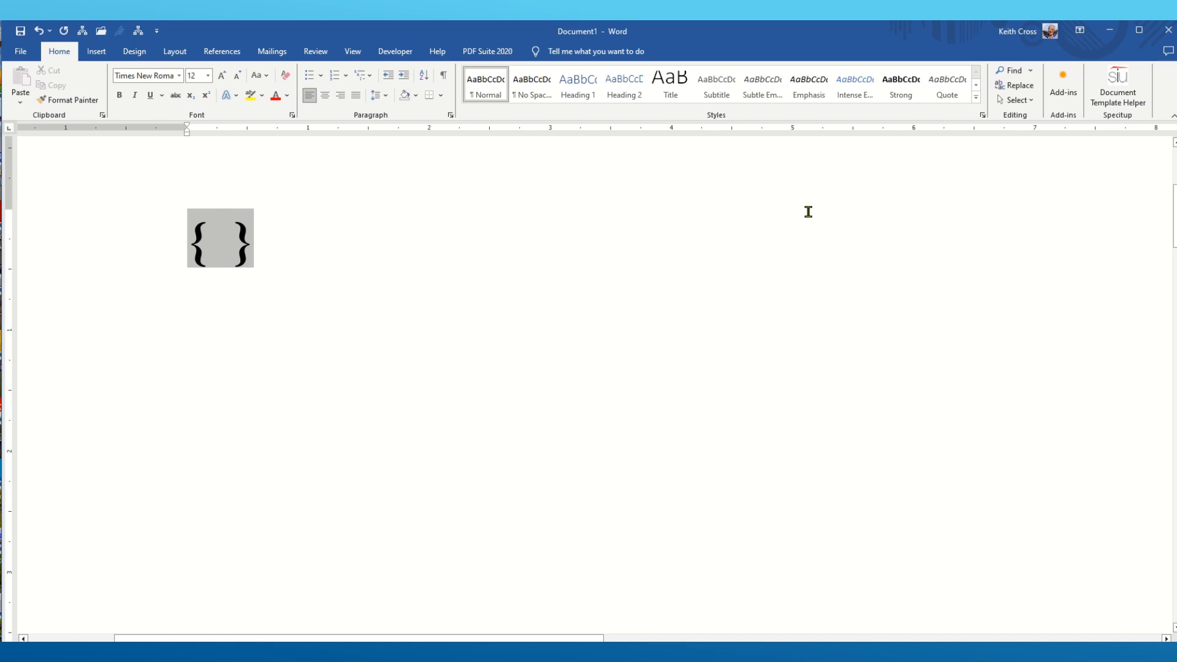
# Step: Fill the empty field braces with the overstrike equation code eq \o(Y,e)
pyautogui.write('e')
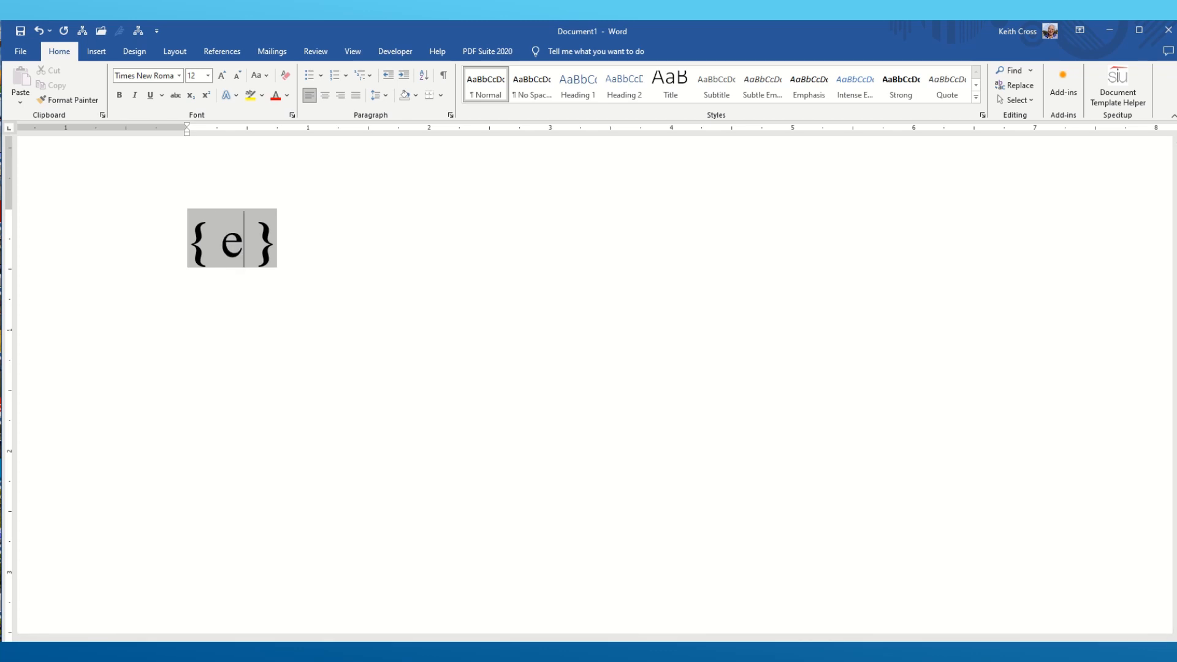
pyautogui.write('q')
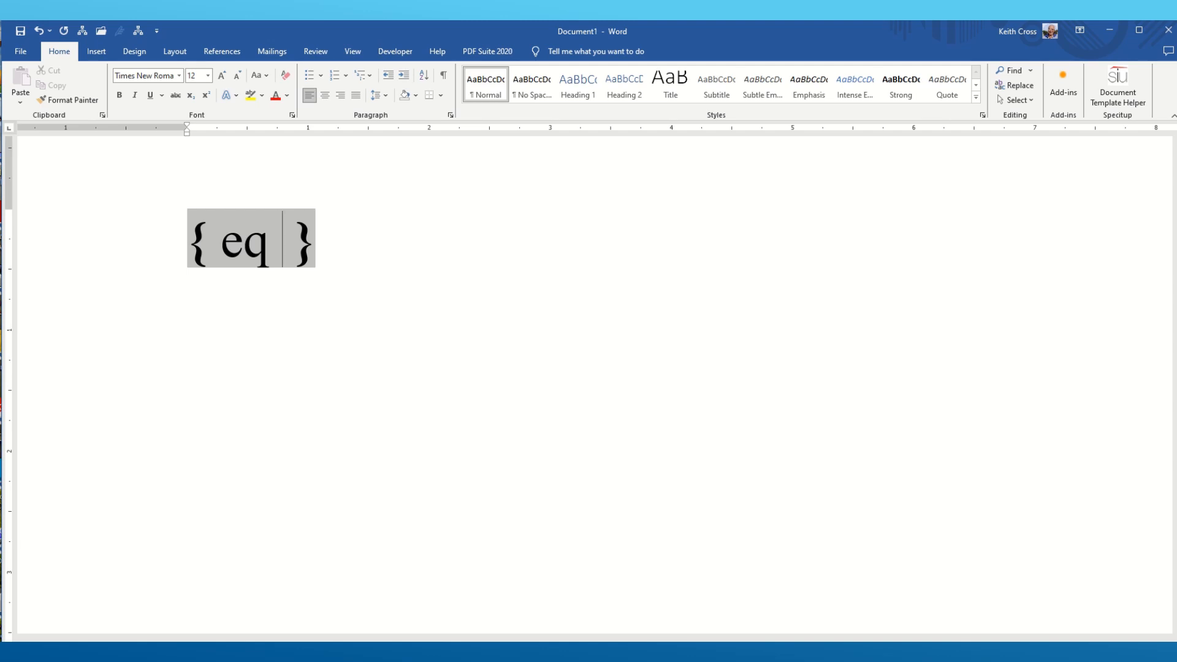
pyautogui.write(' \\o')
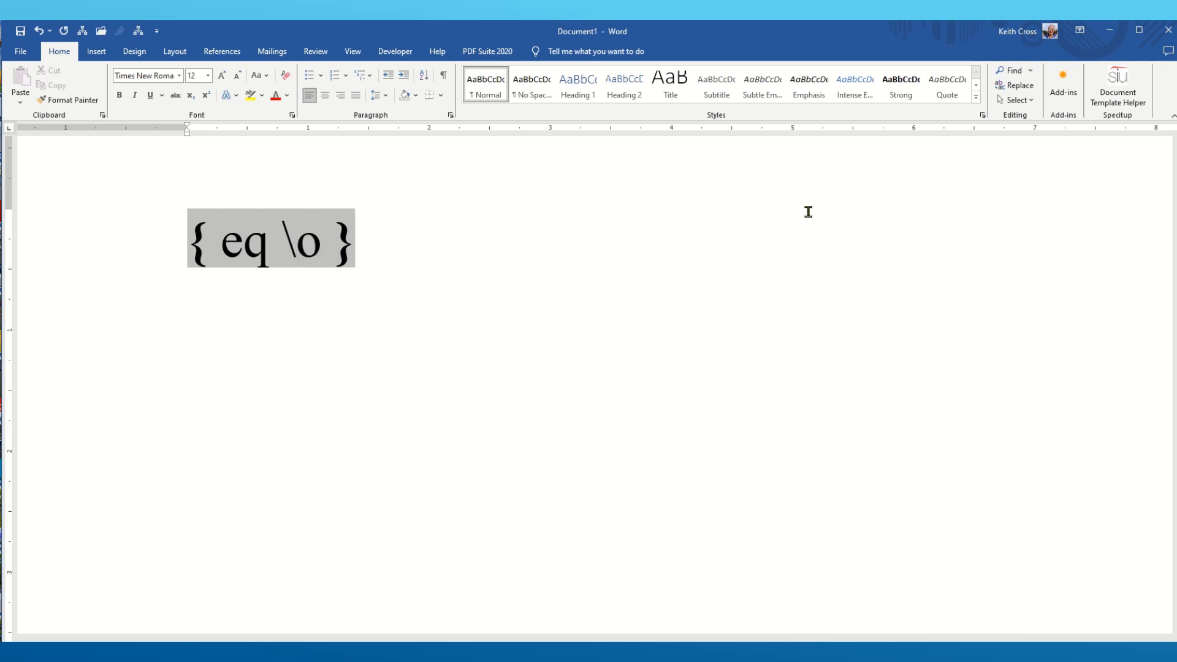
pyautogui.write('(')
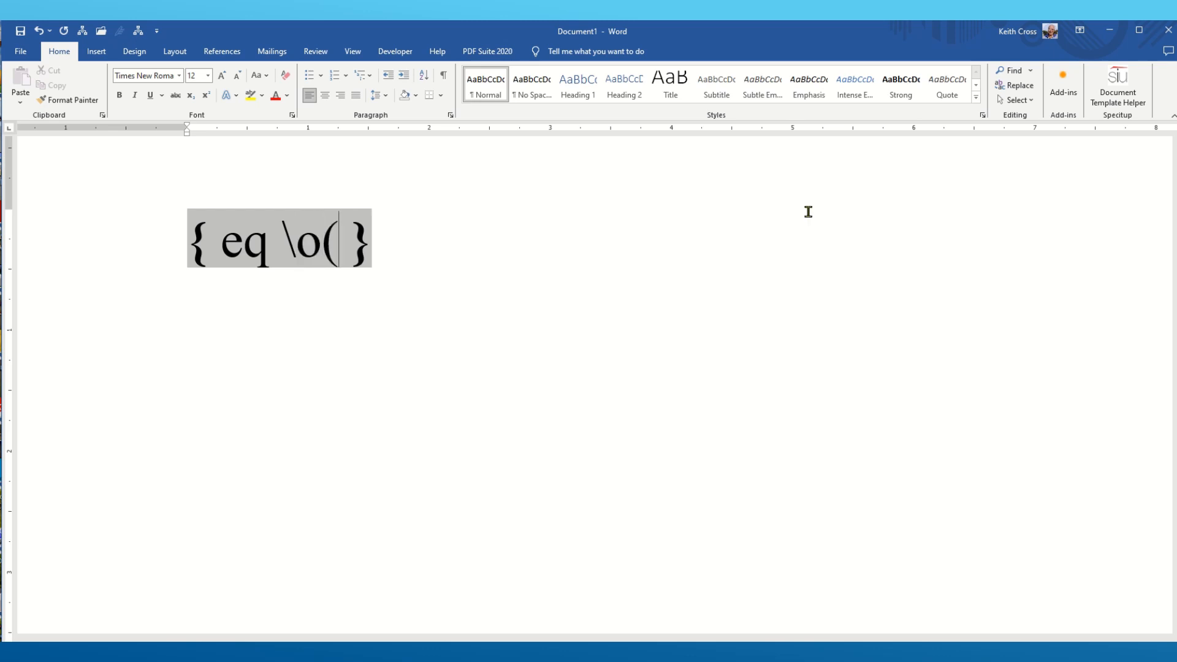
pyautogui.write('Y,')
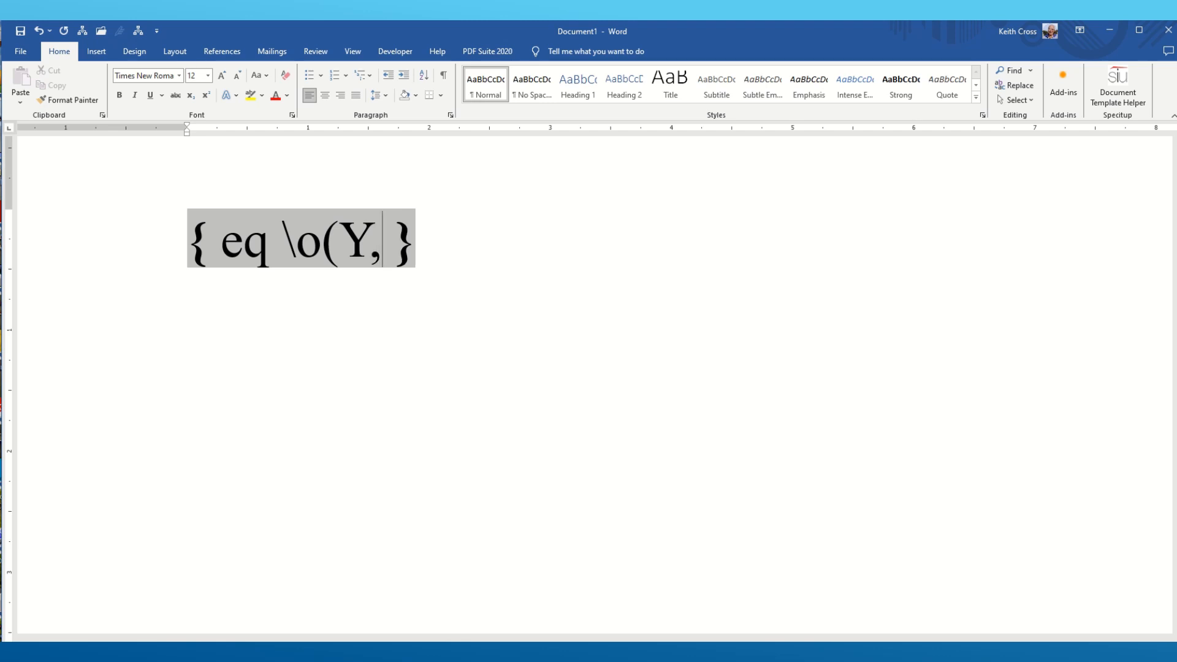
pyautogui.write('e)')
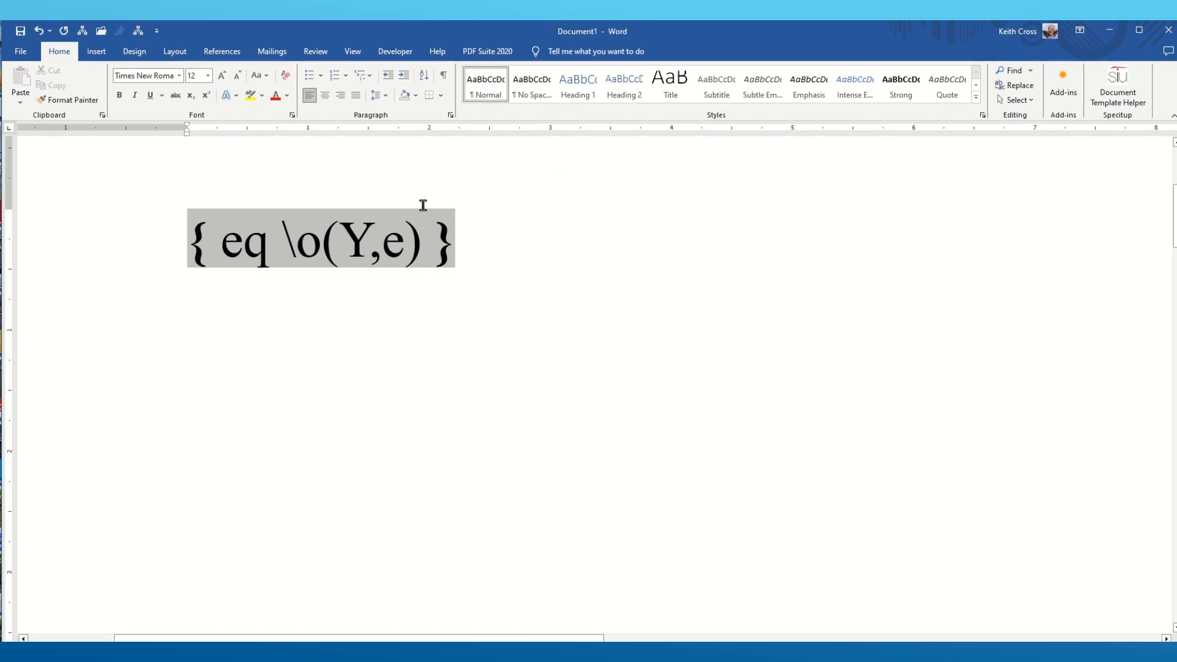
# Step: Set the letter e in the field code to a raised position of 9 pt and display the field's result
pyautogui.moveTo(383, 241); pyautogui.dragTo(393, 249)
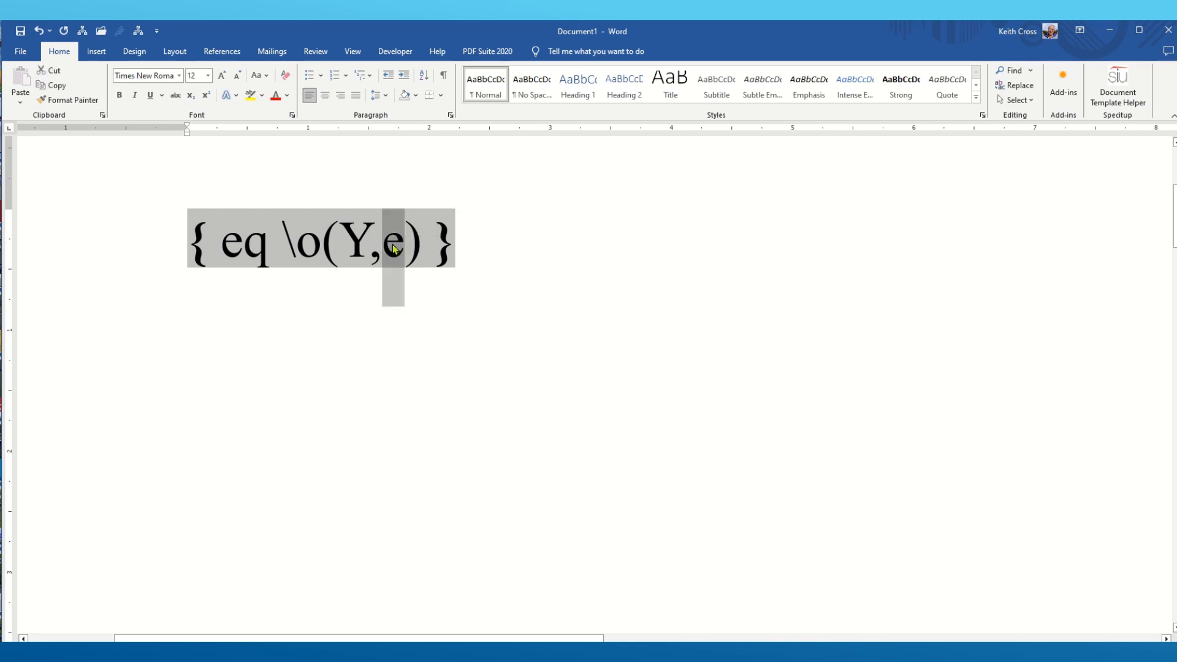
pyautogui.rightClick(393, 248)
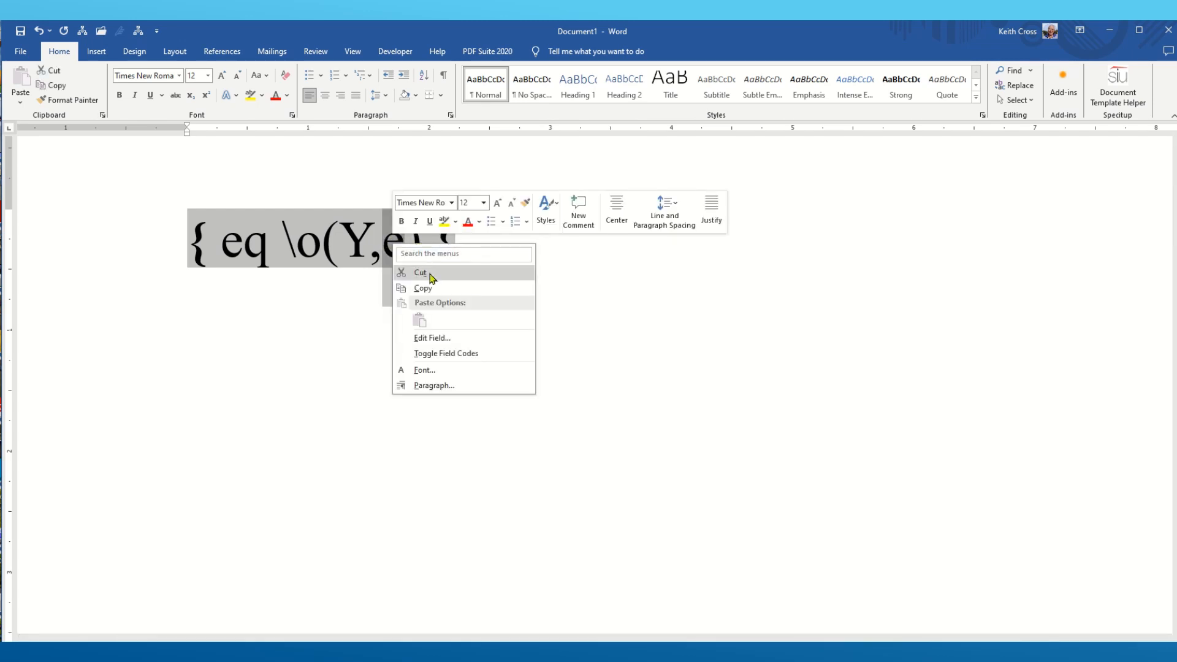
pyautogui.click(423, 370)
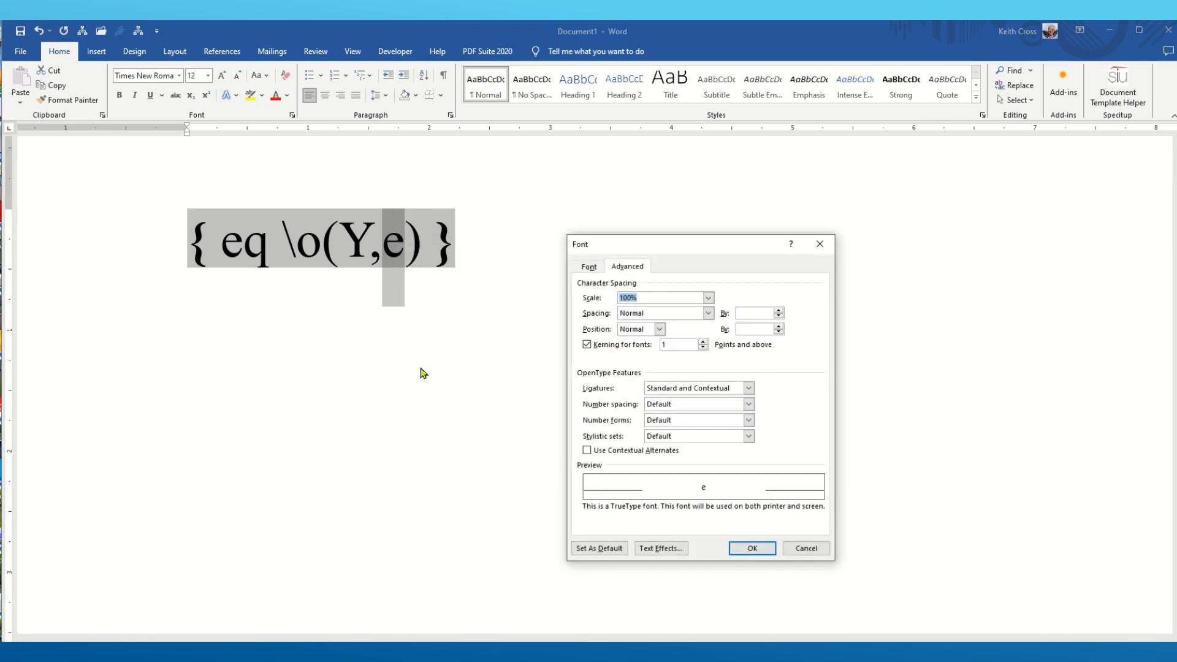
pyautogui.click(589, 266)
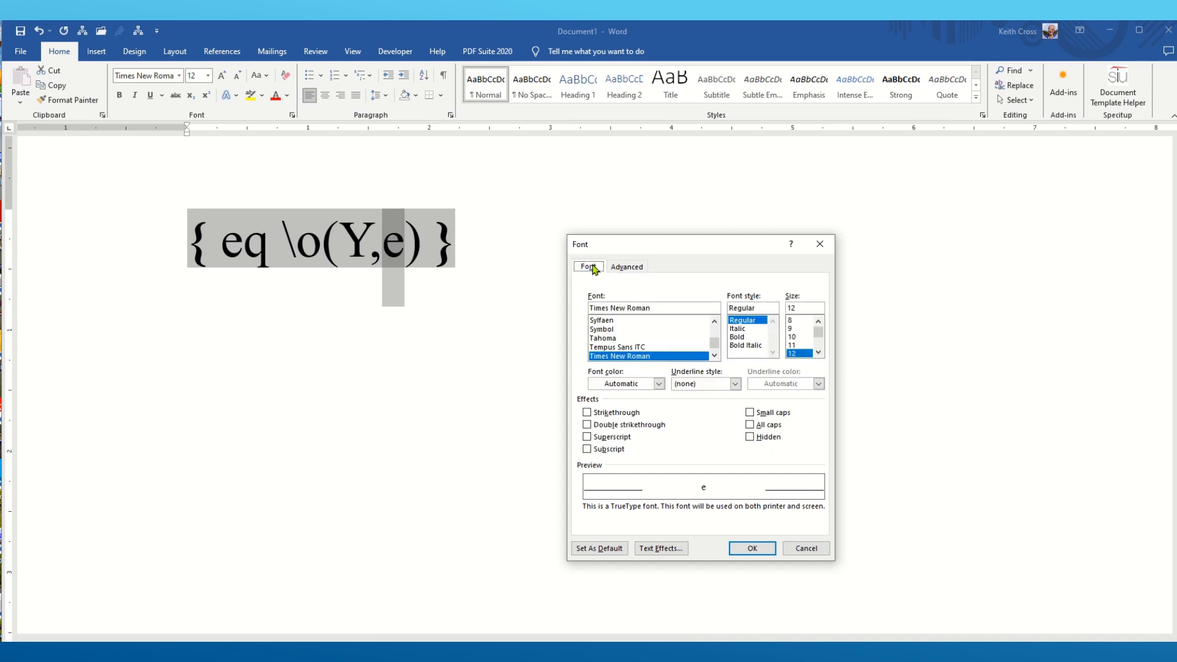
pyautogui.click(634, 269)
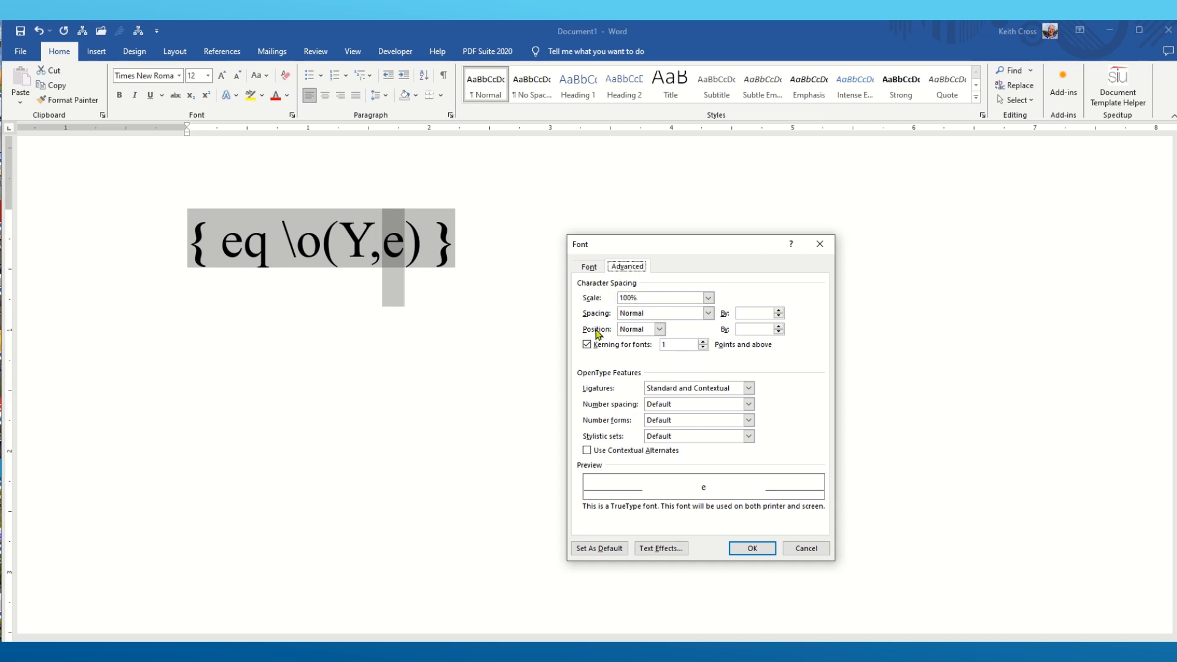
pyautogui.click(660, 329)
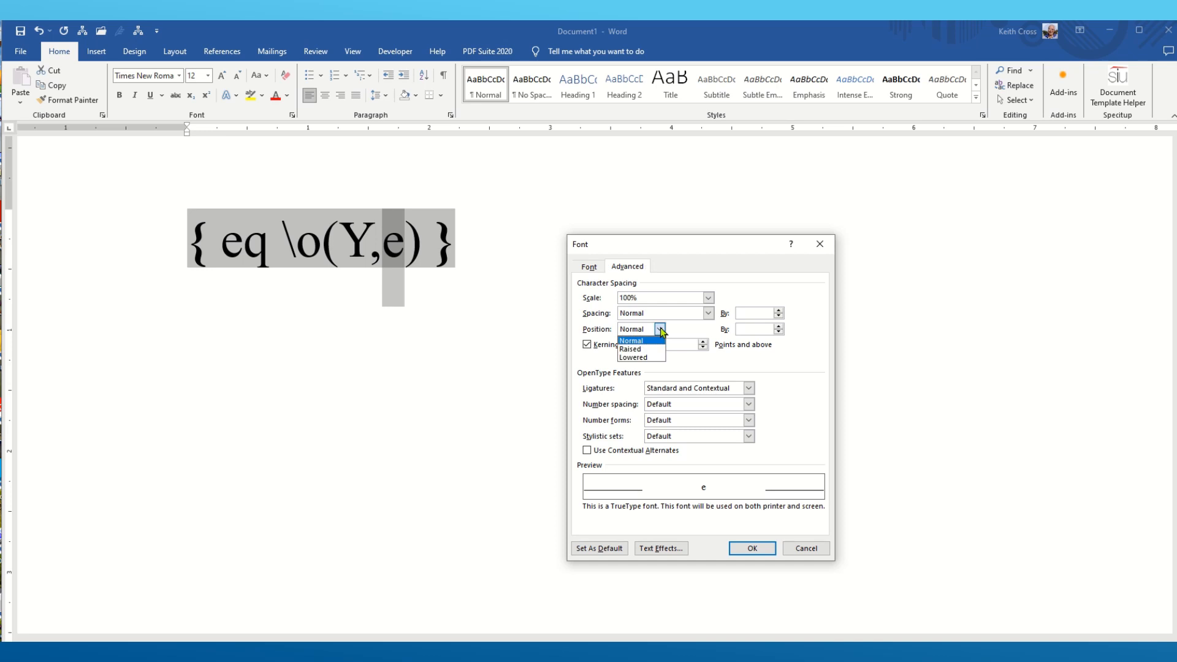
pyautogui.click(637, 349)
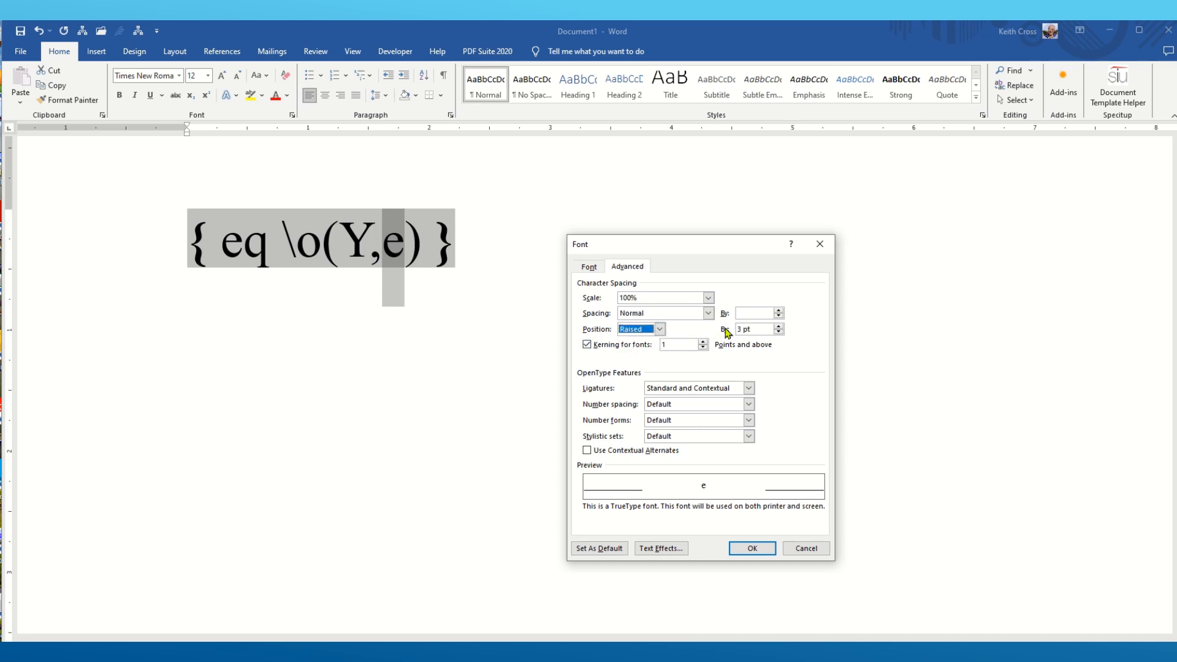
pyautogui.click(778, 326)
pyautogui.click(754, 548)
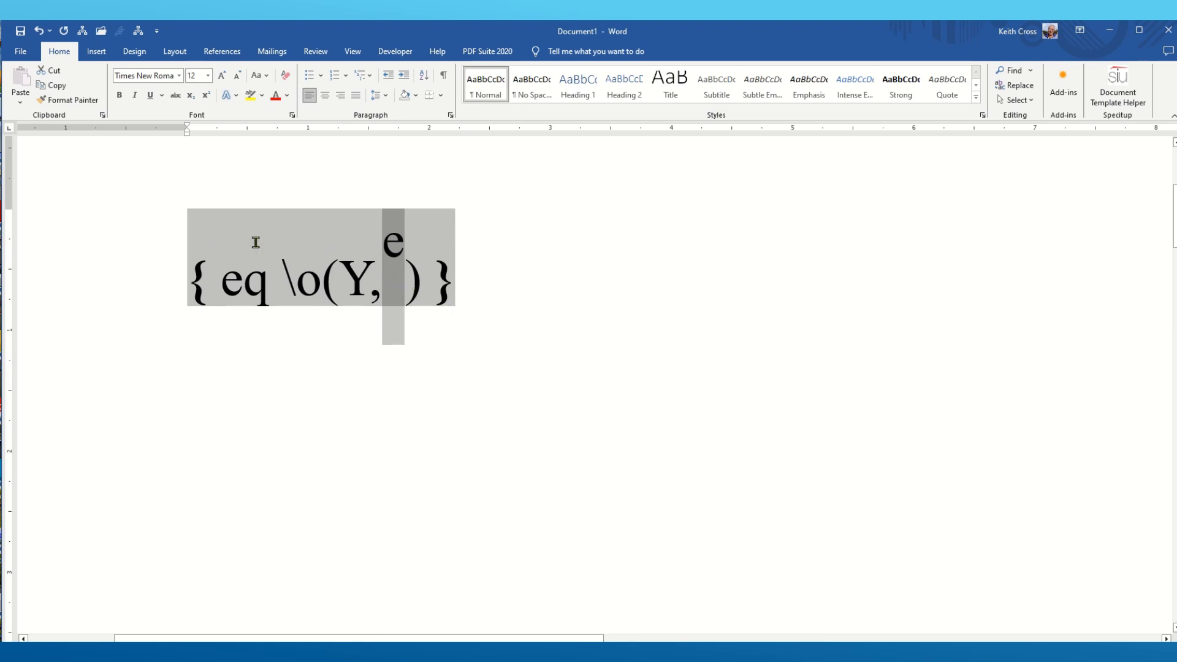
pyautogui.rightClick(319, 246)
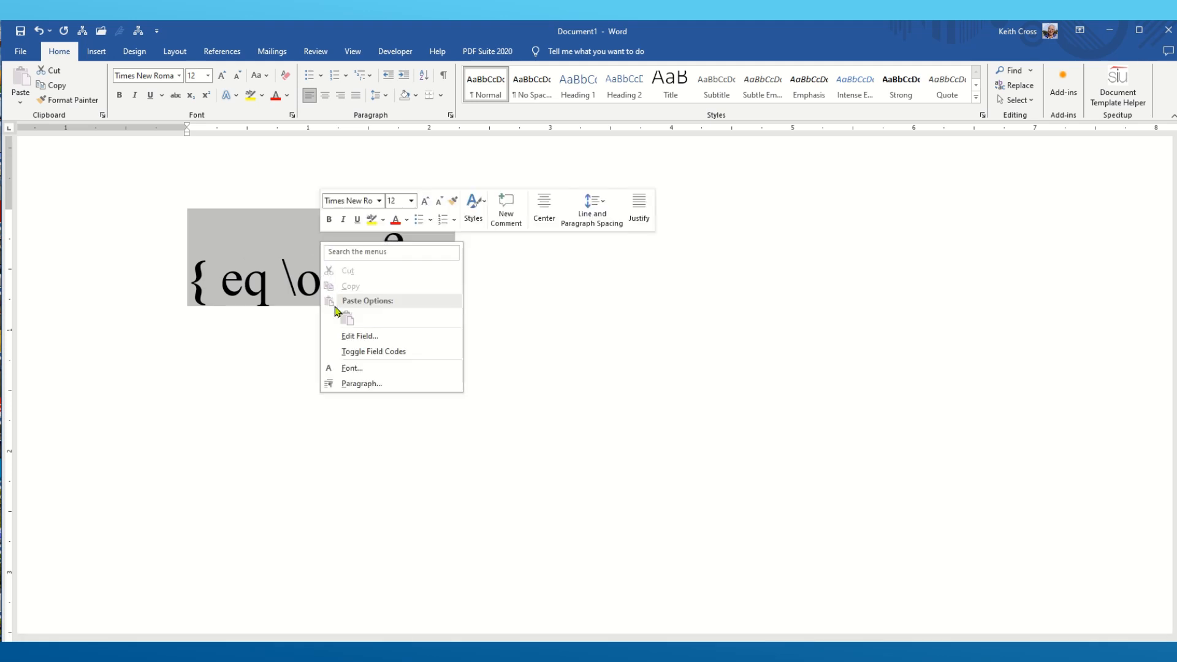
pyautogui.click(366, 352)
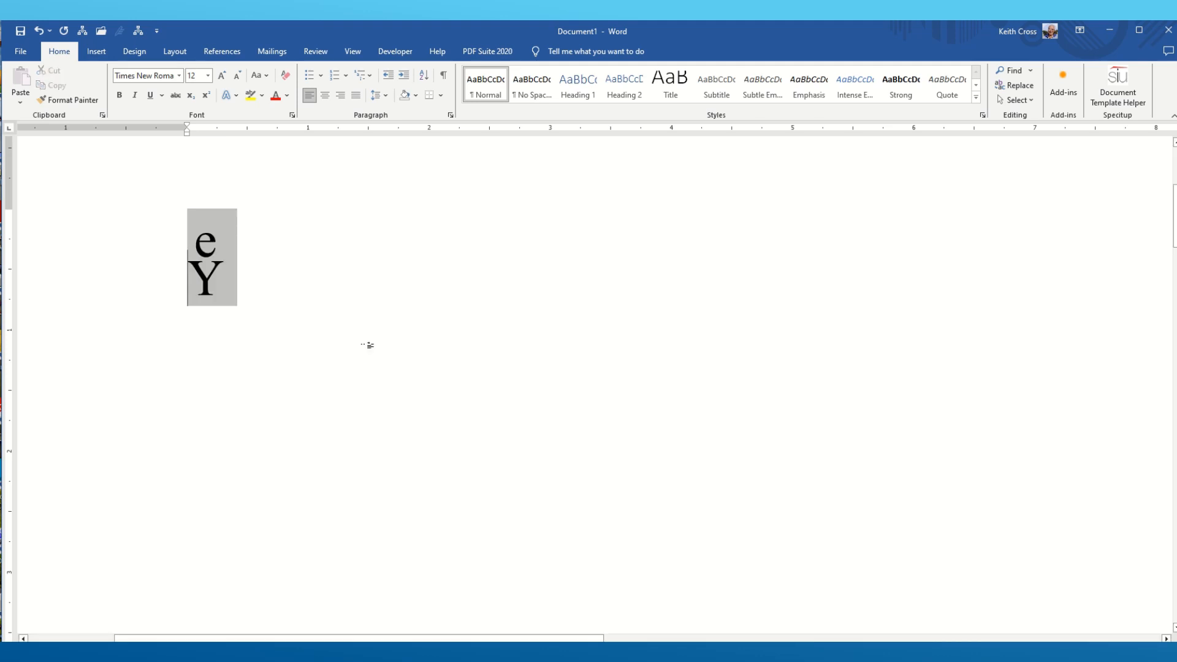
pyautogui.press('End')
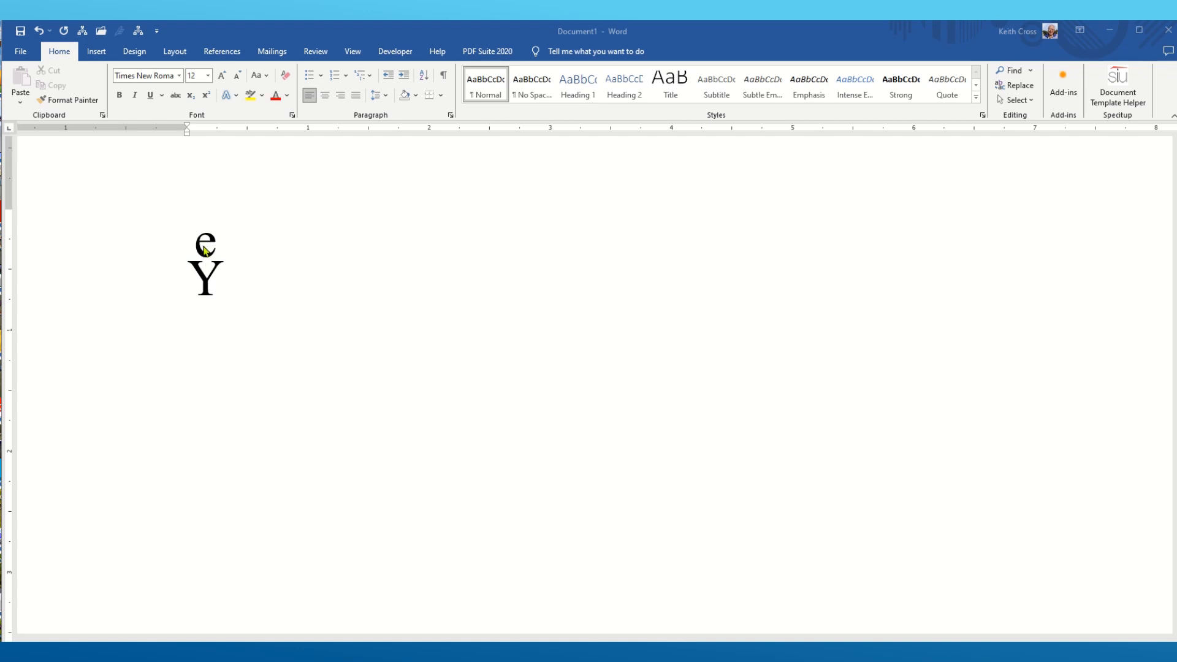
# Step: Show the field code again, raise the letter e further above the Y, and display the field's result
pyautogui.click(204, 249)
pyautogui.click(195, 249)
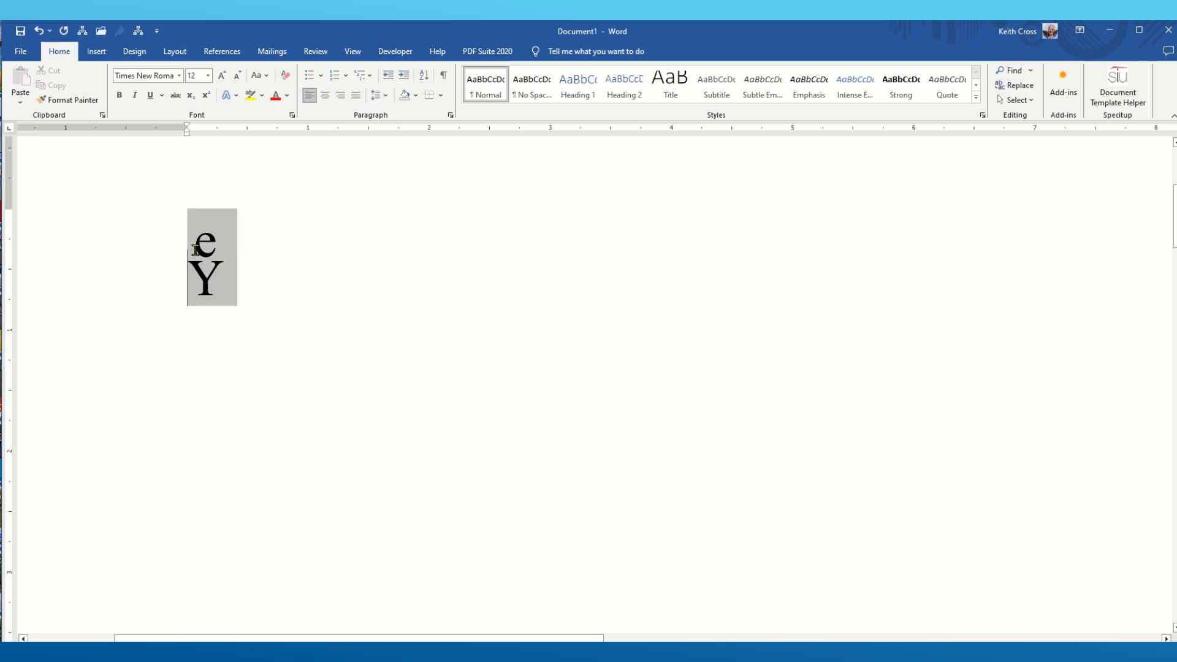
pyautogui.rightClick(195, 250)
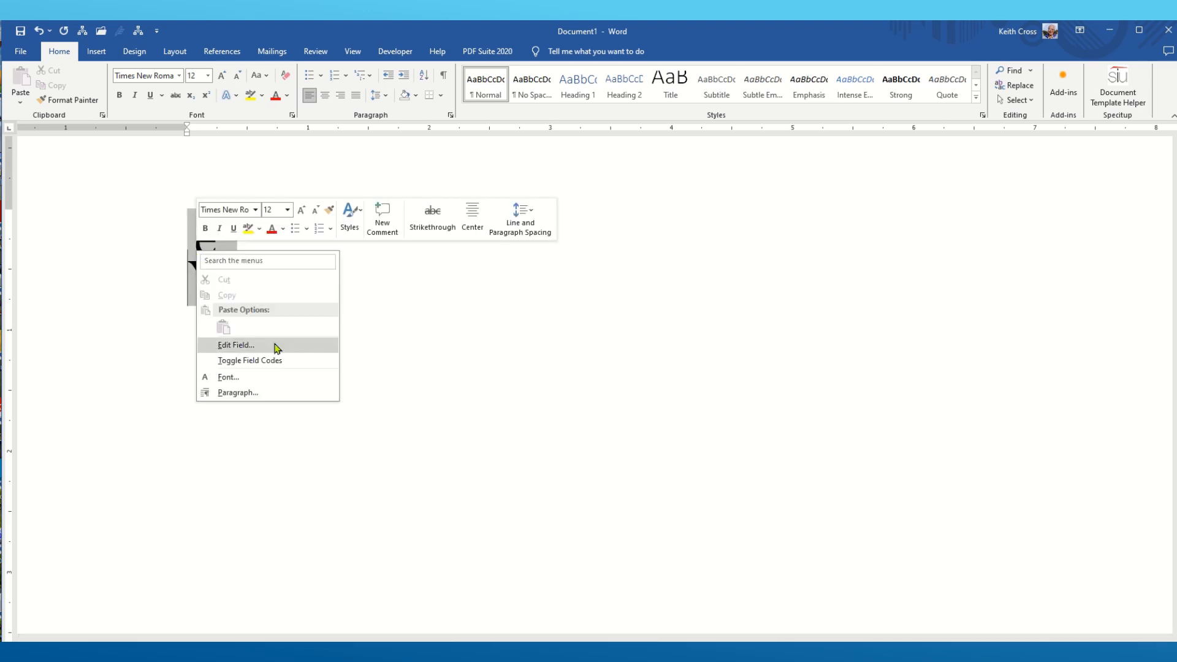
pyautogui.click(253, 361)
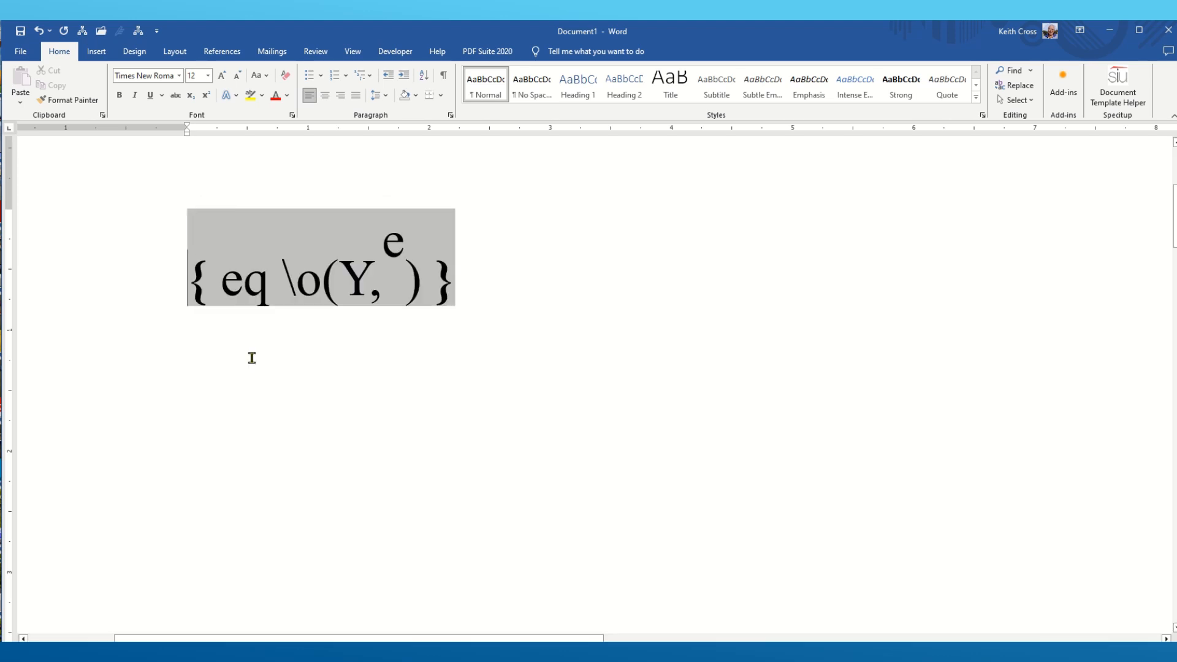
pyautogui.doubleClick(392, 249)
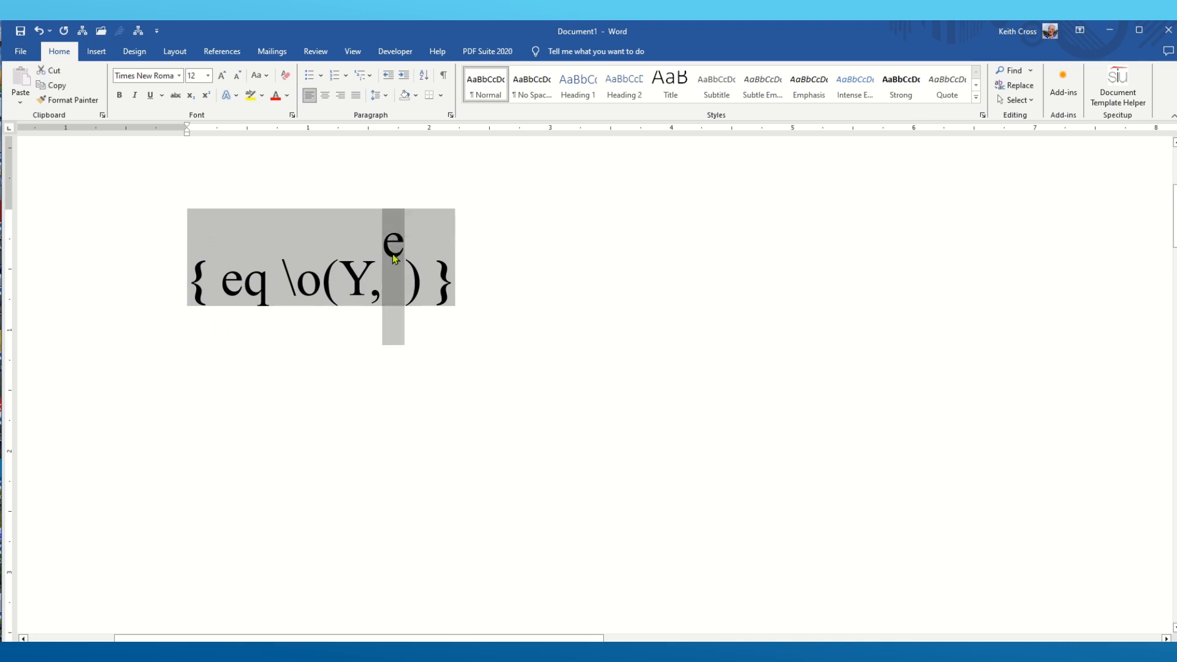
pyautogui.rightClick(394, 256)
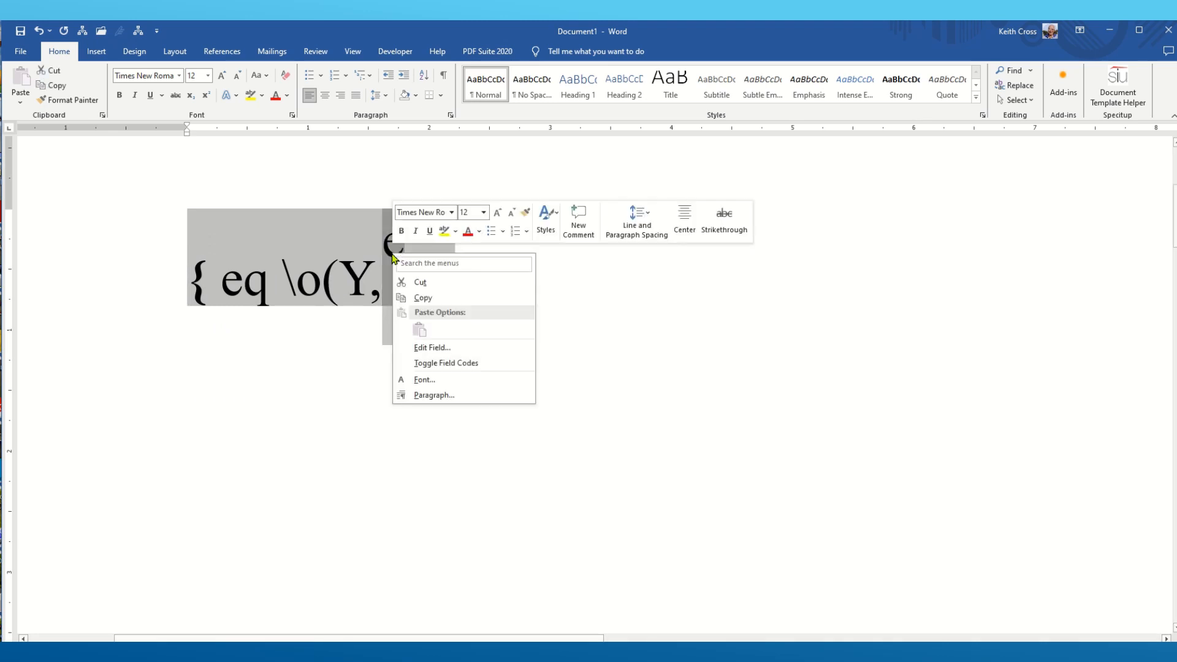
pyautogui.click(421, 380)
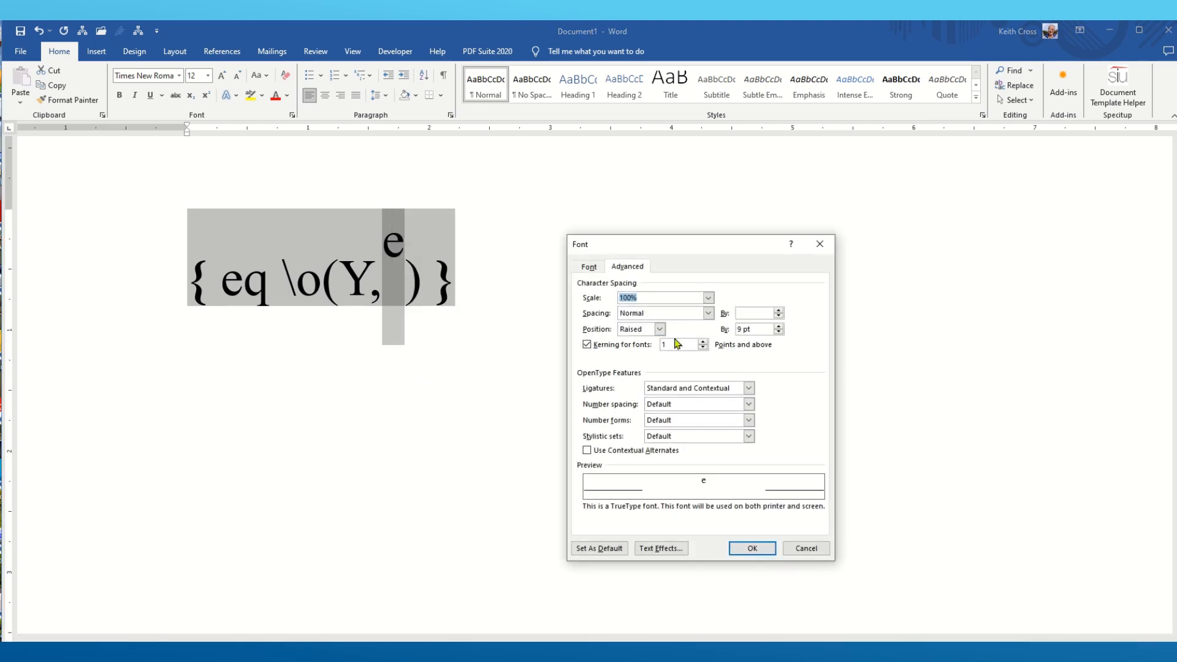
pyautogui.click(779, 326)
pyautogui.click(752, 548)
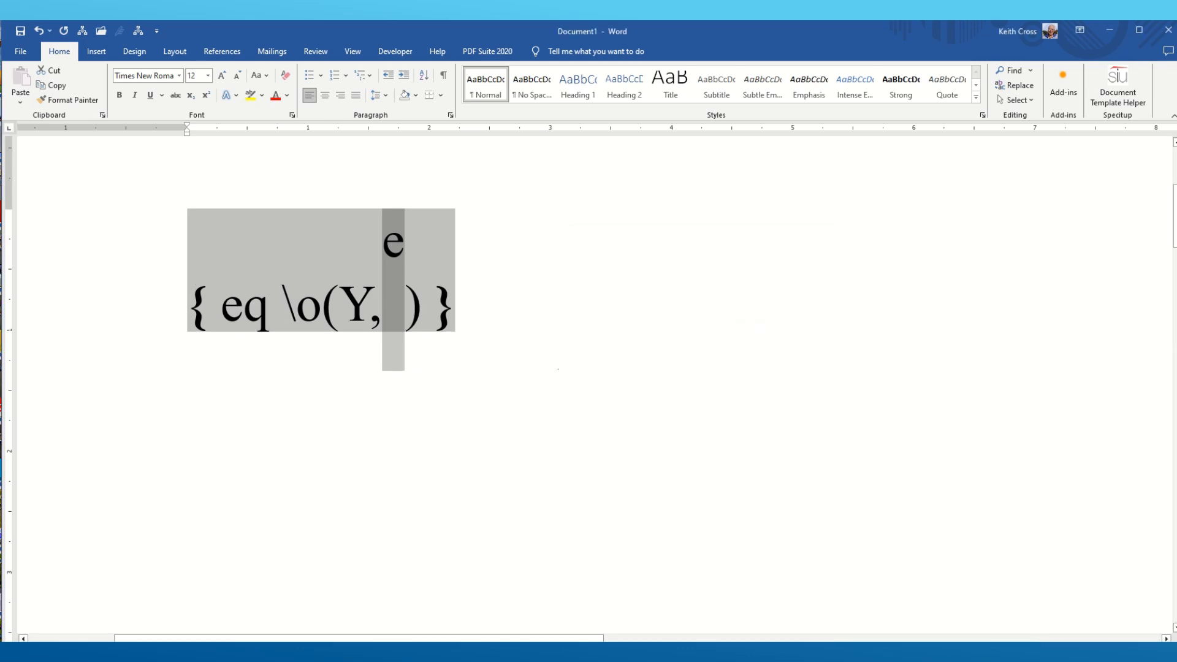
pyautogui.rightClick(319, 258)
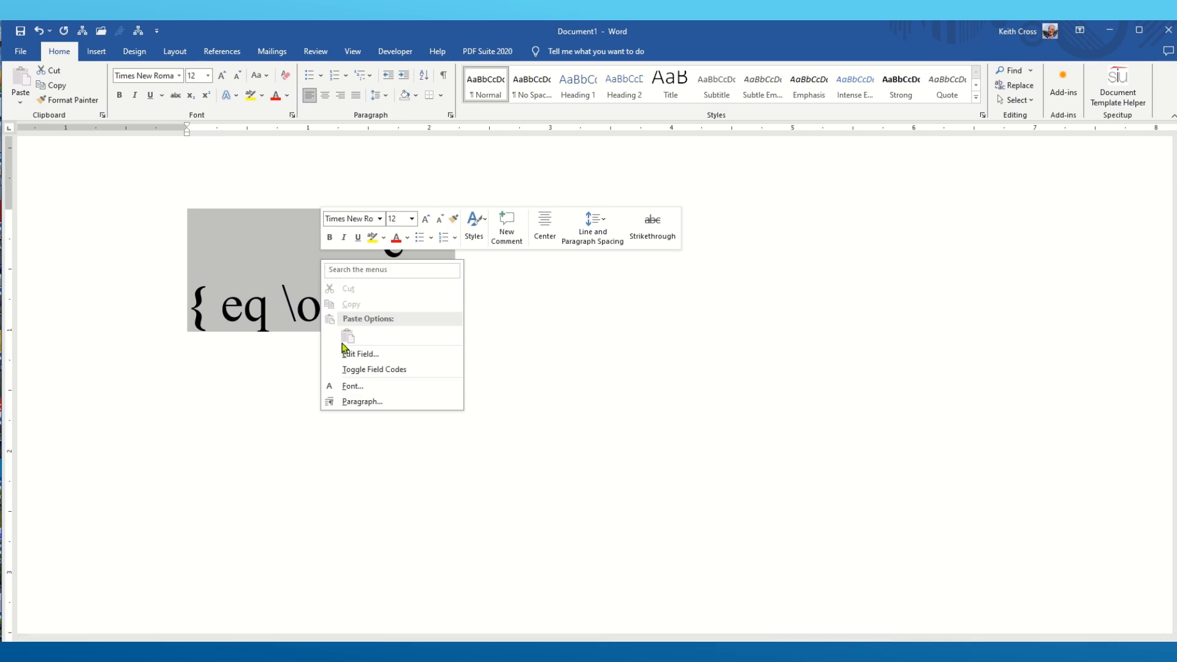
pyautogui.click(371, 369)
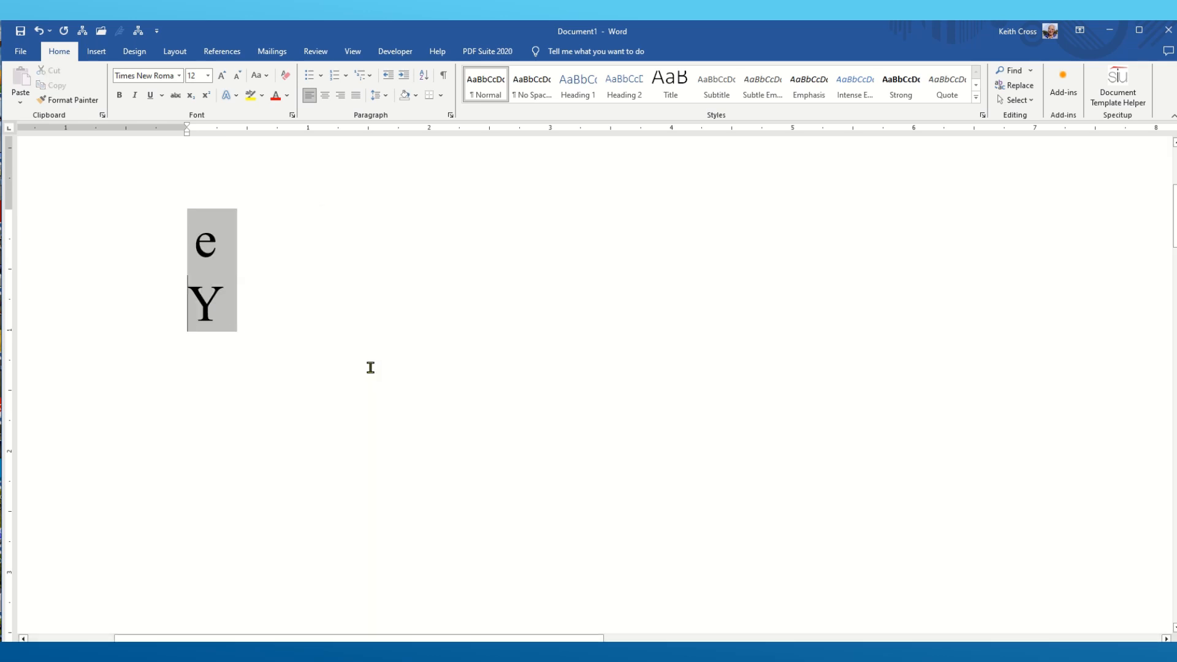
# Step: Return to the field code, lower the raised letter e so it overlaps the Y, and display the field's result
pyautogui.rightClick(209, 246)
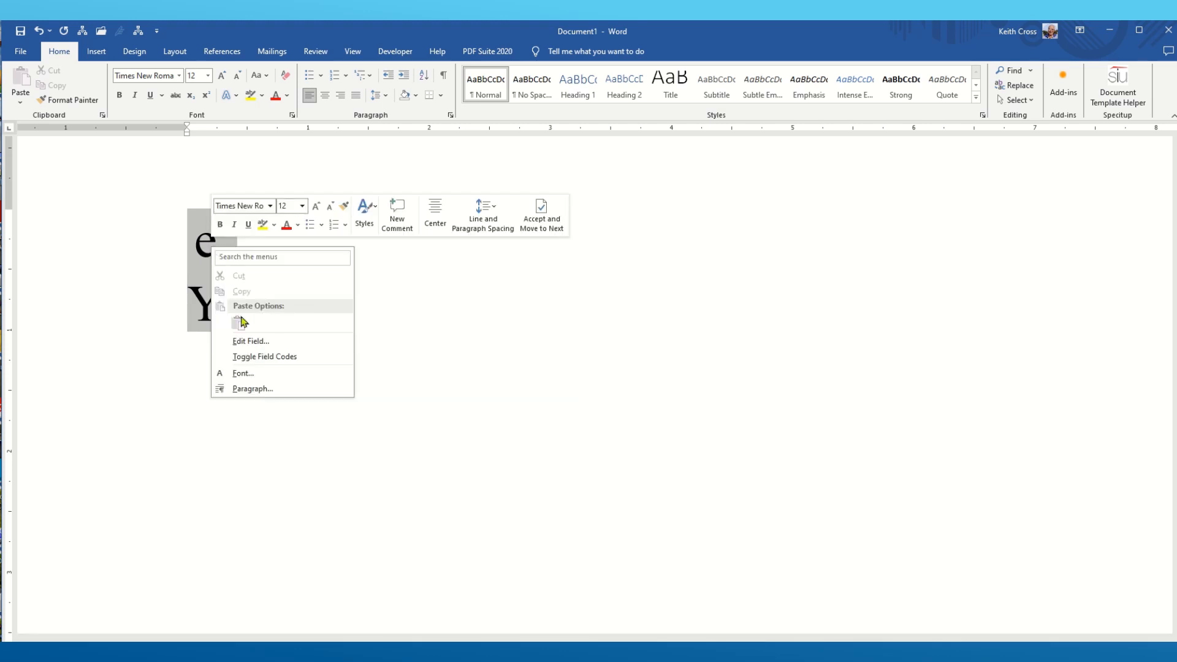
pyautogui.click(255, 357)
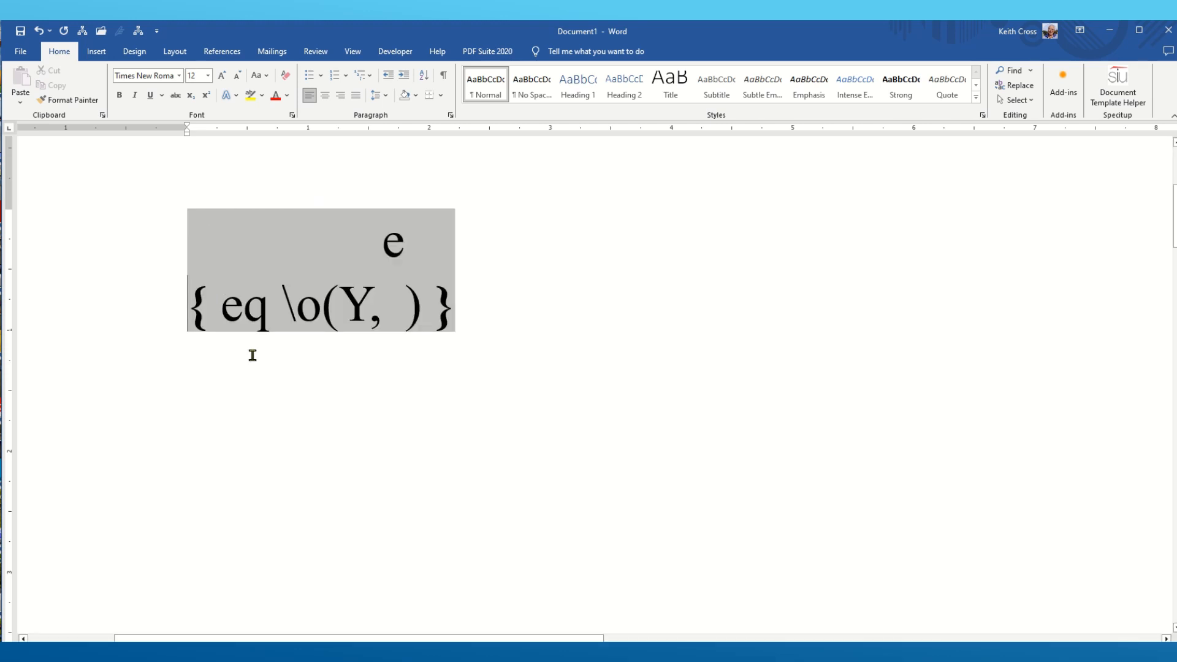
pyautogui.doubleClick(395, 245)
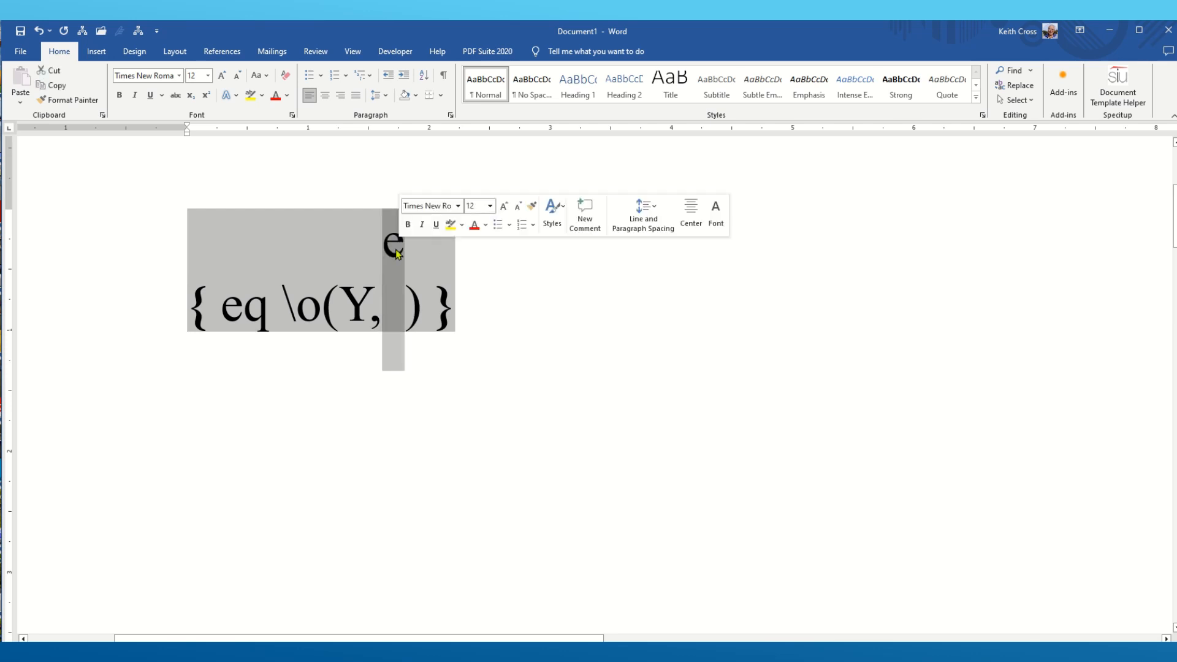
pyautogui.rightClick(395, 250)
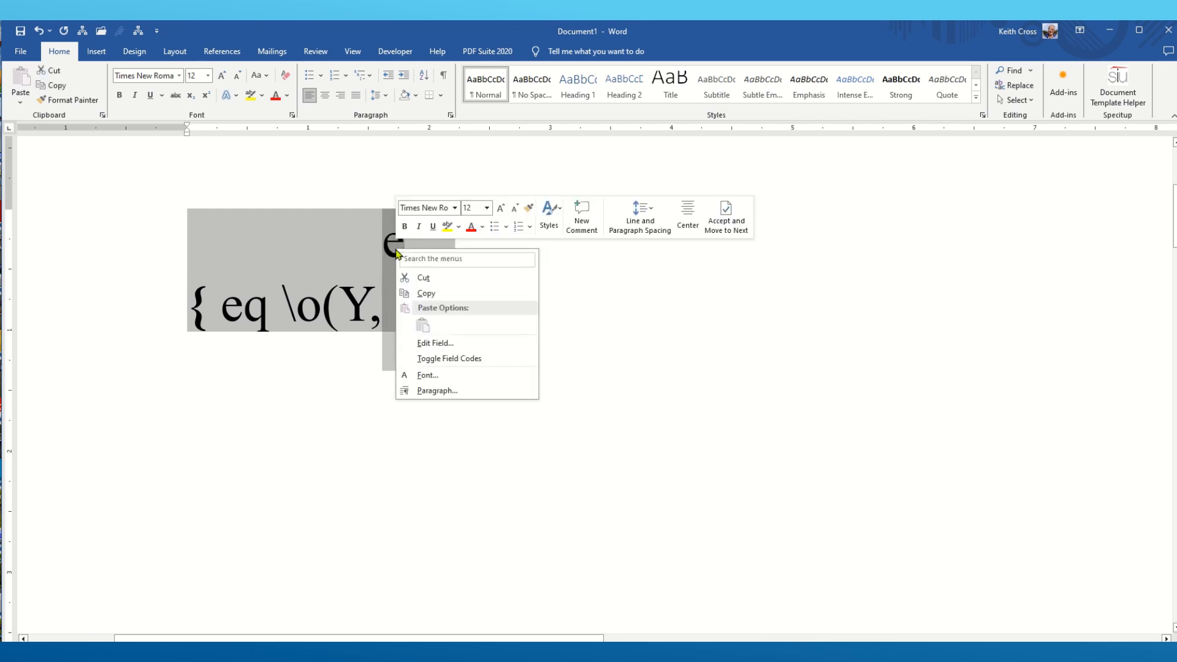
pyautogui.click(427, 376)
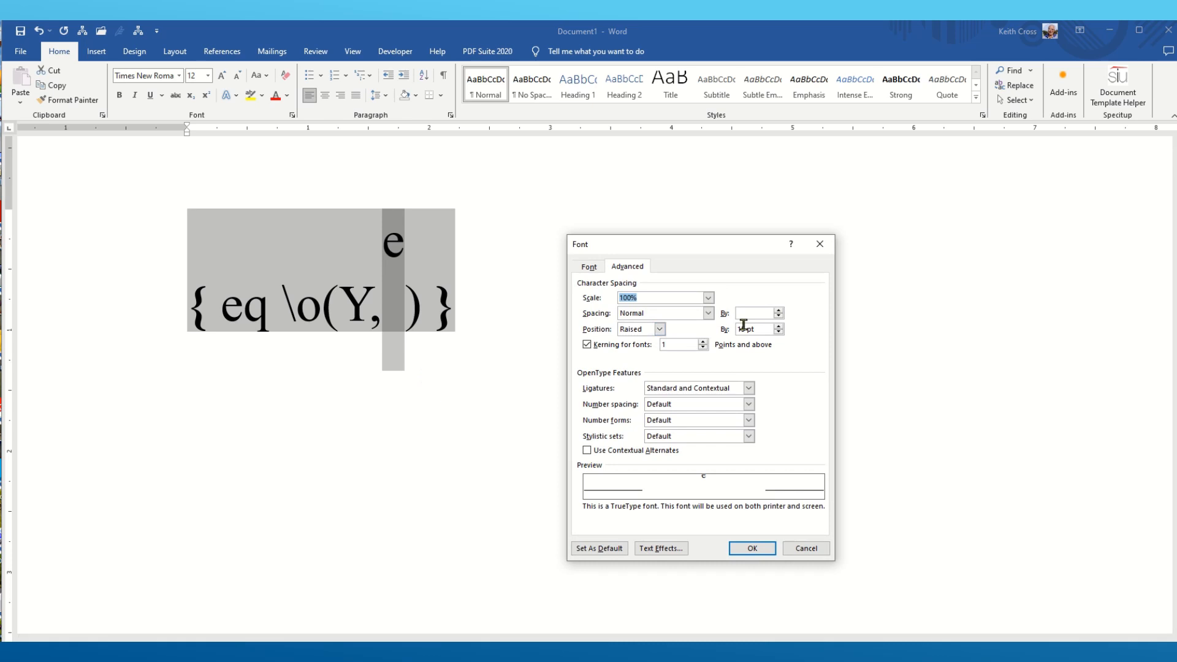
pyautogui.click(778, 332)
pyautogui.click(778, 331)
pyautogui.click(778, 331)
pyautogui.click(779, 332)
pyautogui.click(753, 551)
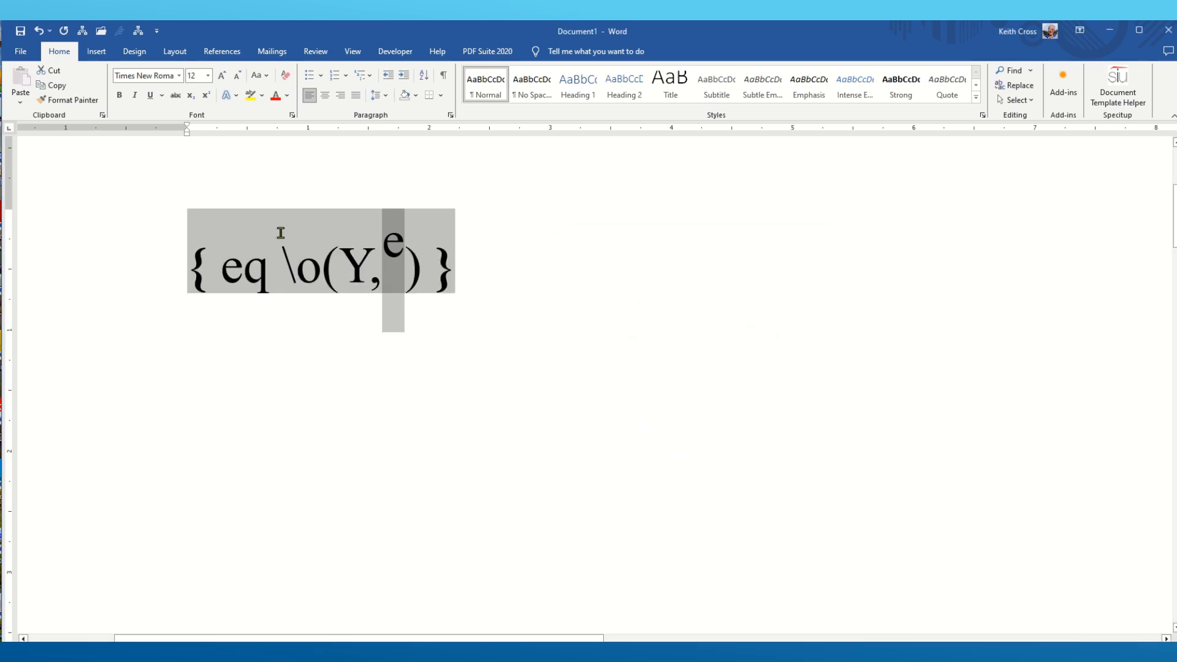
pyautogui.rightClick(314, 247)
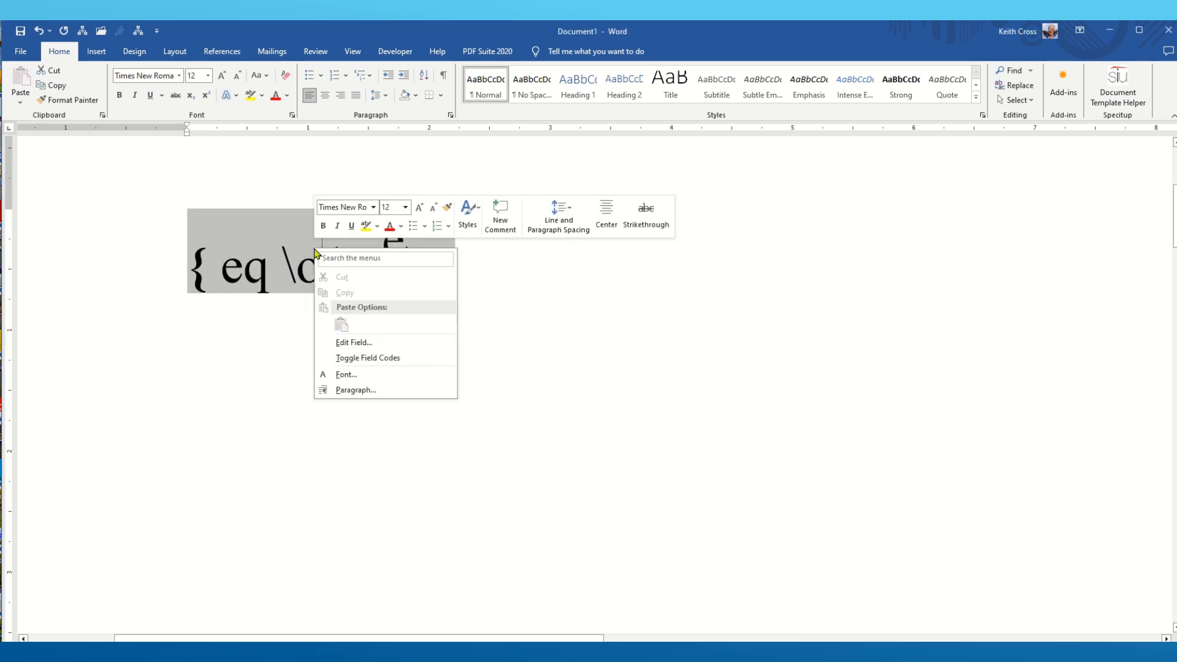
pyautogui.click(349, 357)
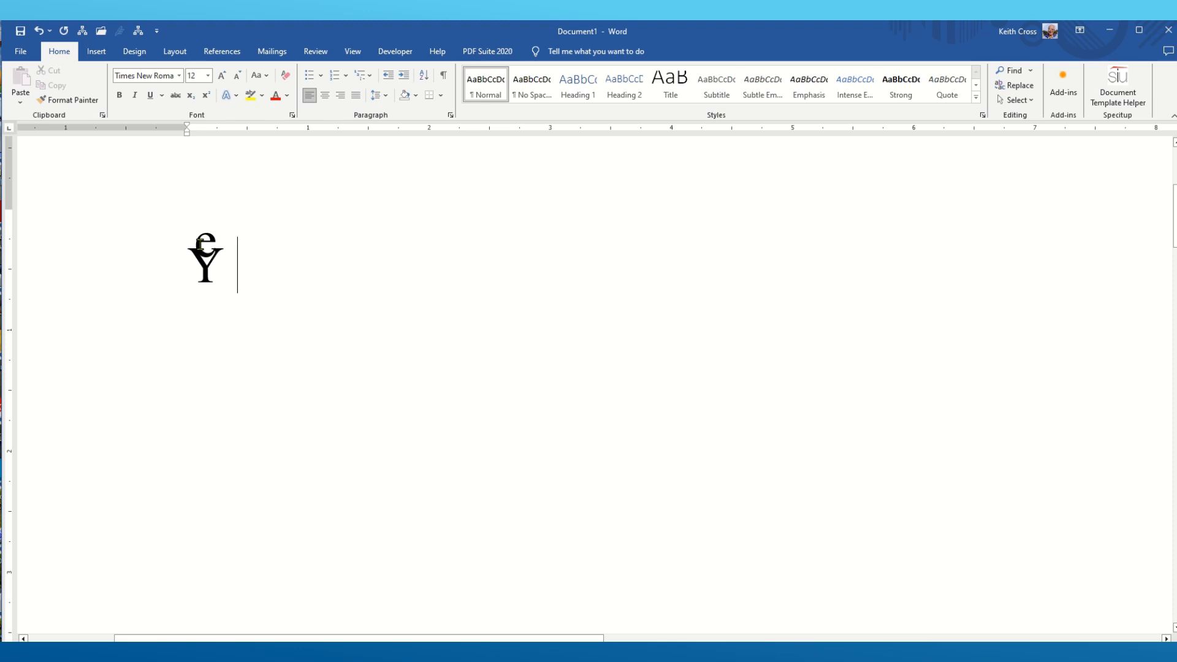
# Step: Reopen the field code, raise the letter e by another 2 pt so it sits just above the Y, and display the field's result
pyautogui.rightClick(200, 244)
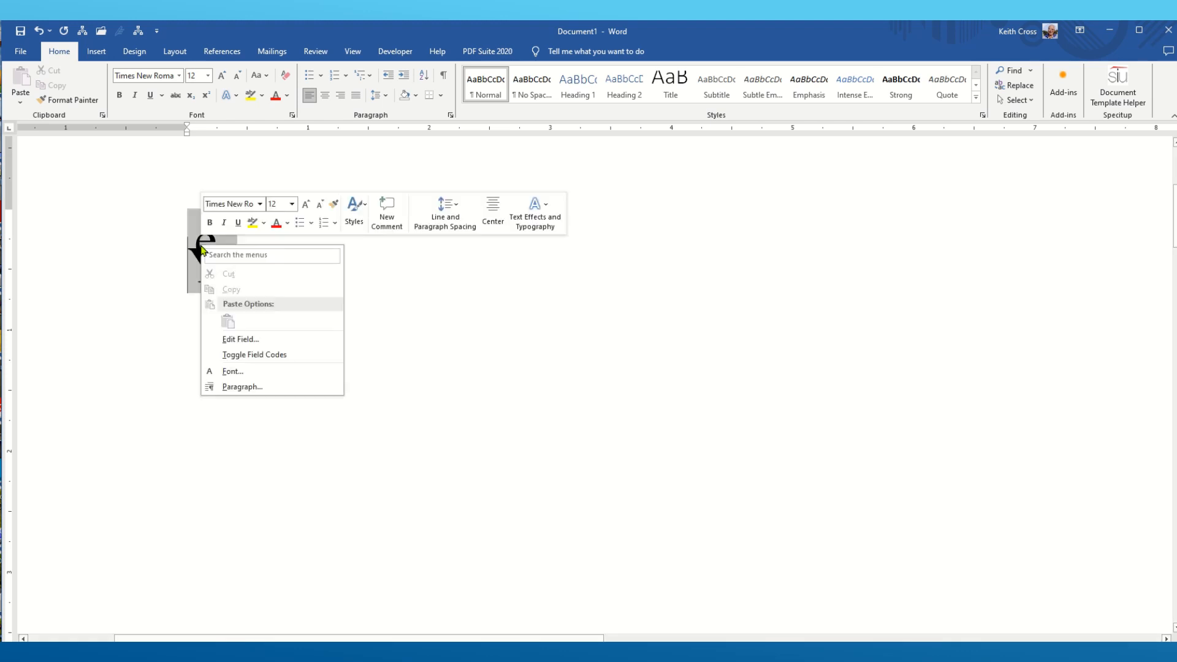
pyautogui.click(238, 356)
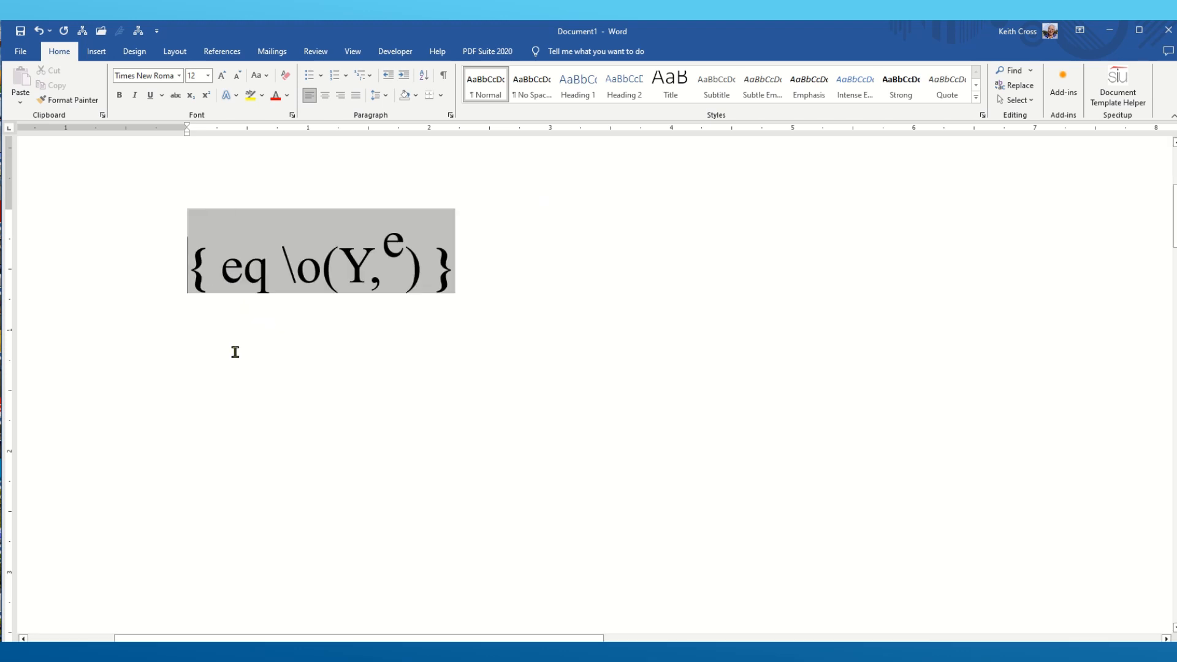
pyautogui.doubleClick(396, 245)
pyautogui.rightClick(395, 262)
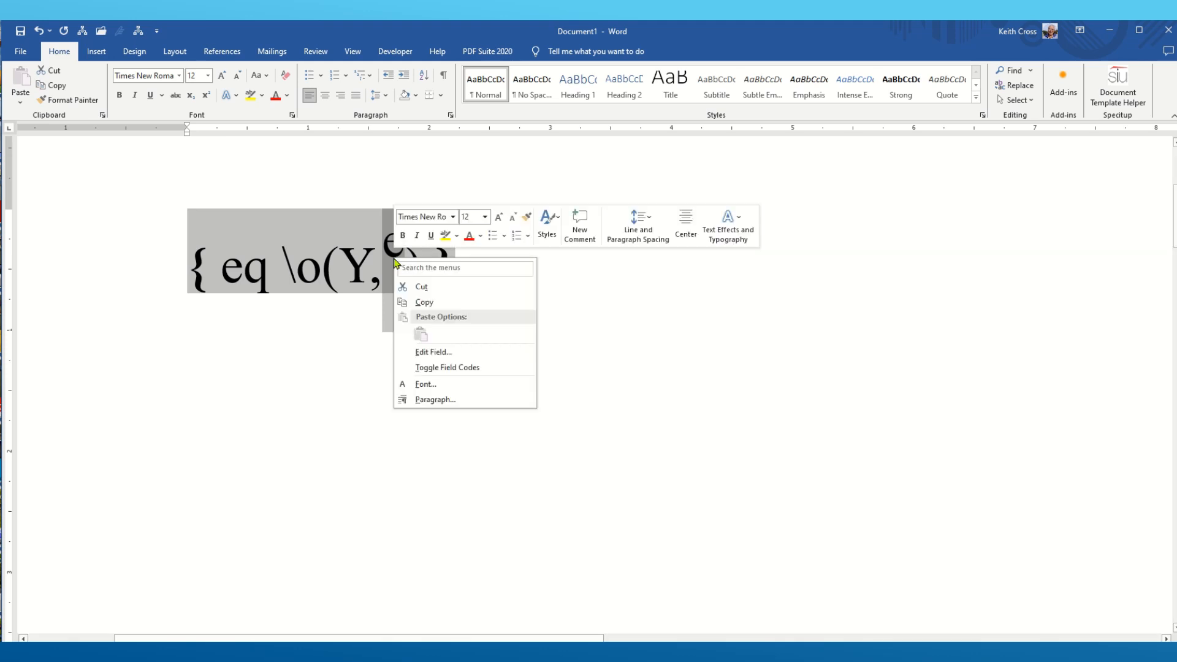
pyautogui.click(426, 385)
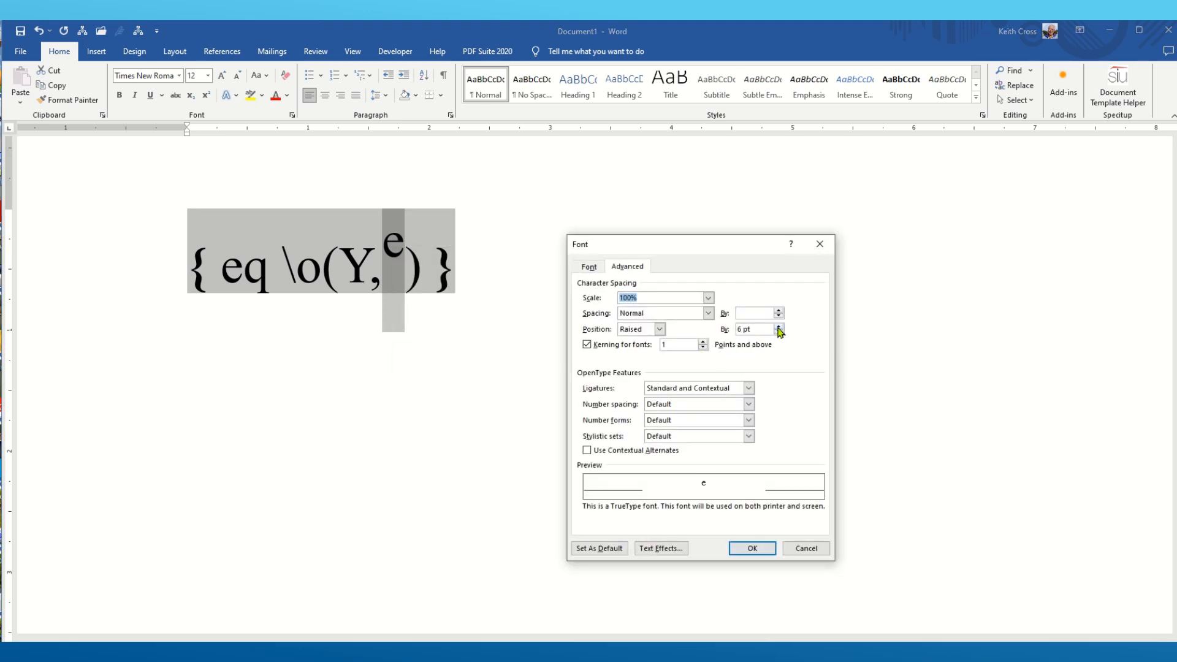
pyautogui.click(779, 326)
pyautogui.click(778, 326)
pyautogui.click(752, 548)
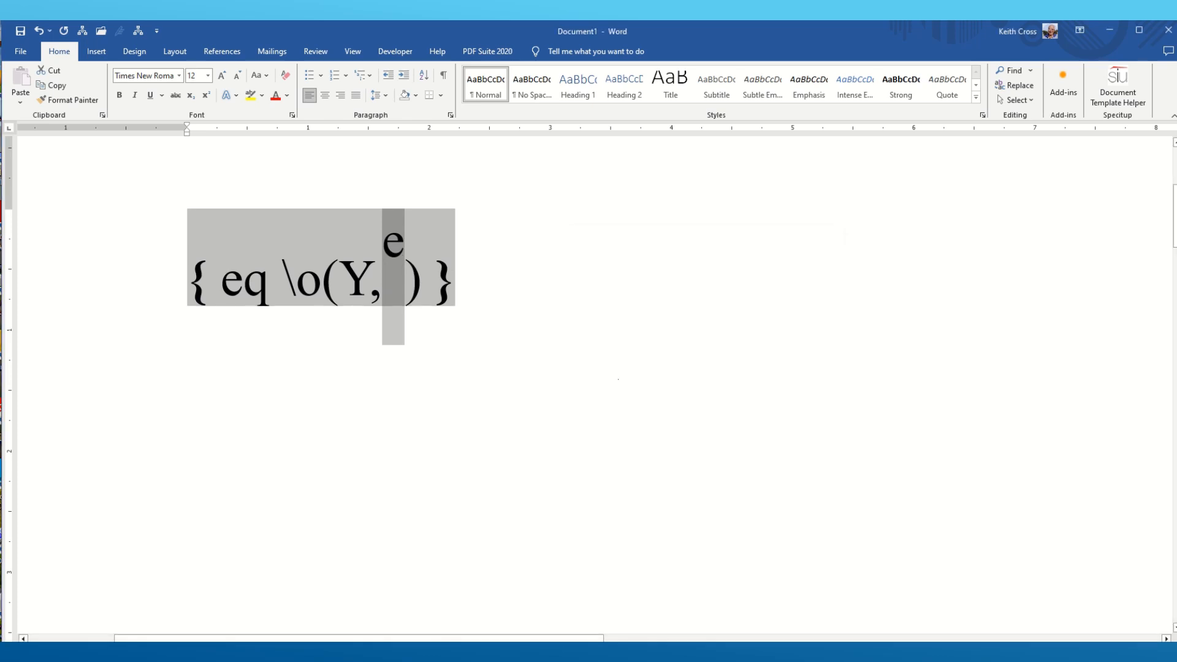
pyautogui.rightClick(320, 255)
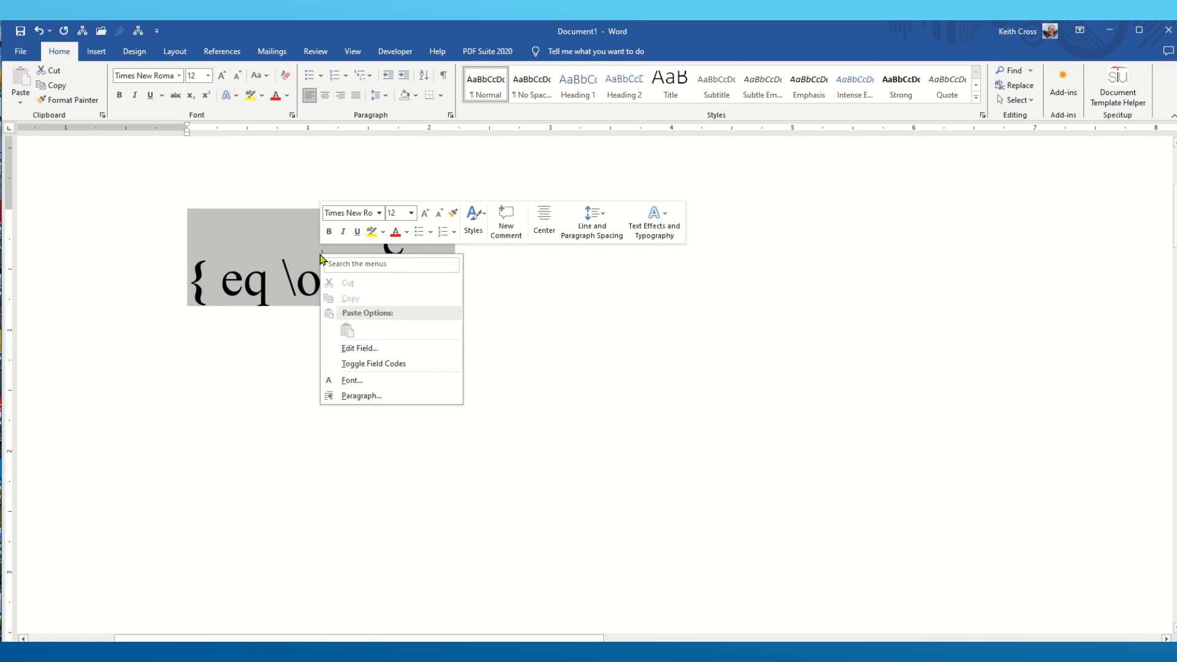
pyautogui.click(371, 364)
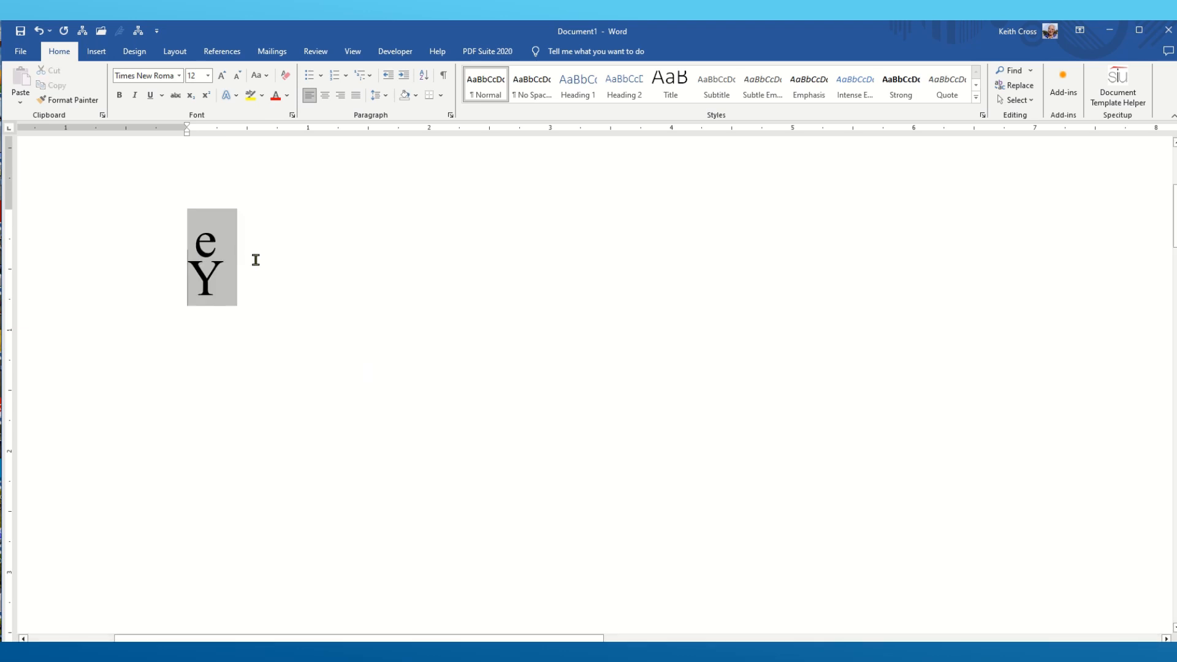
pyautogui.click(288, 259)
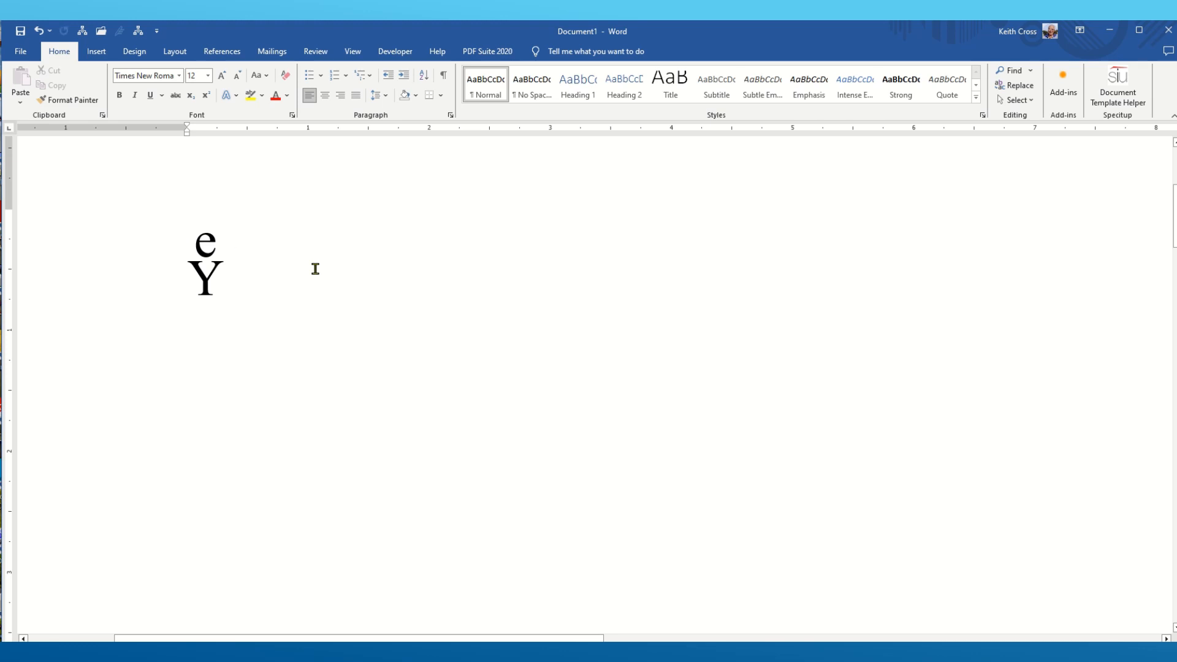
# Step: In a new document, enter a capital M followed directly by a pair of empty field braces
pyautogui.press('super')
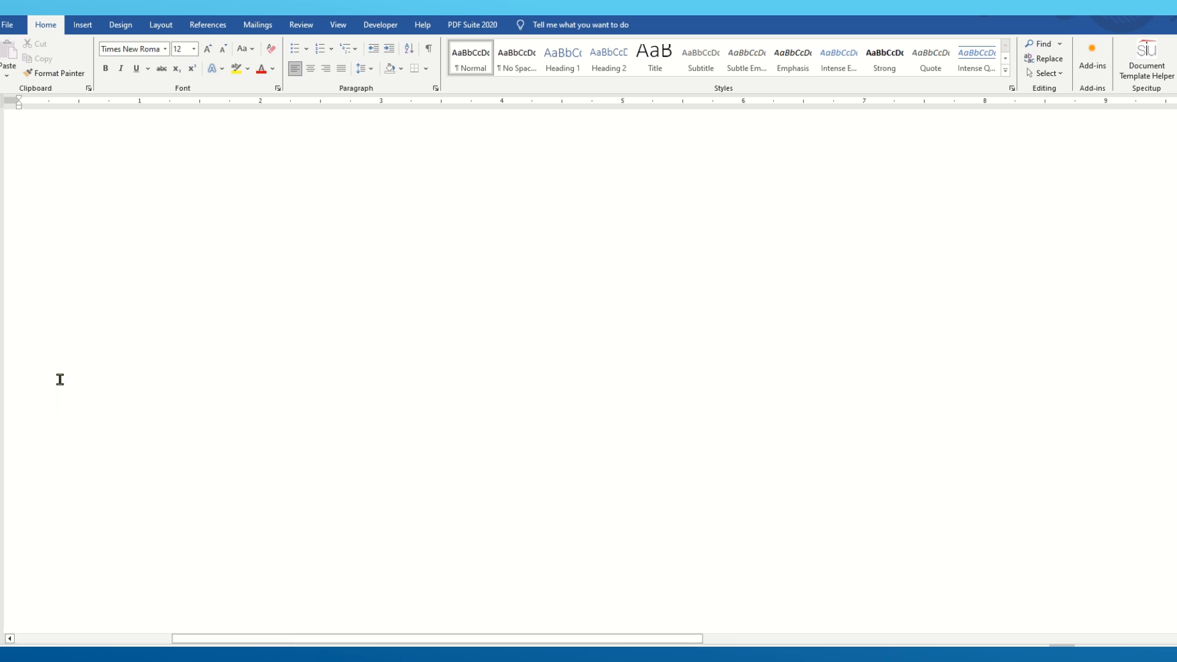
pyautogui.write('M')
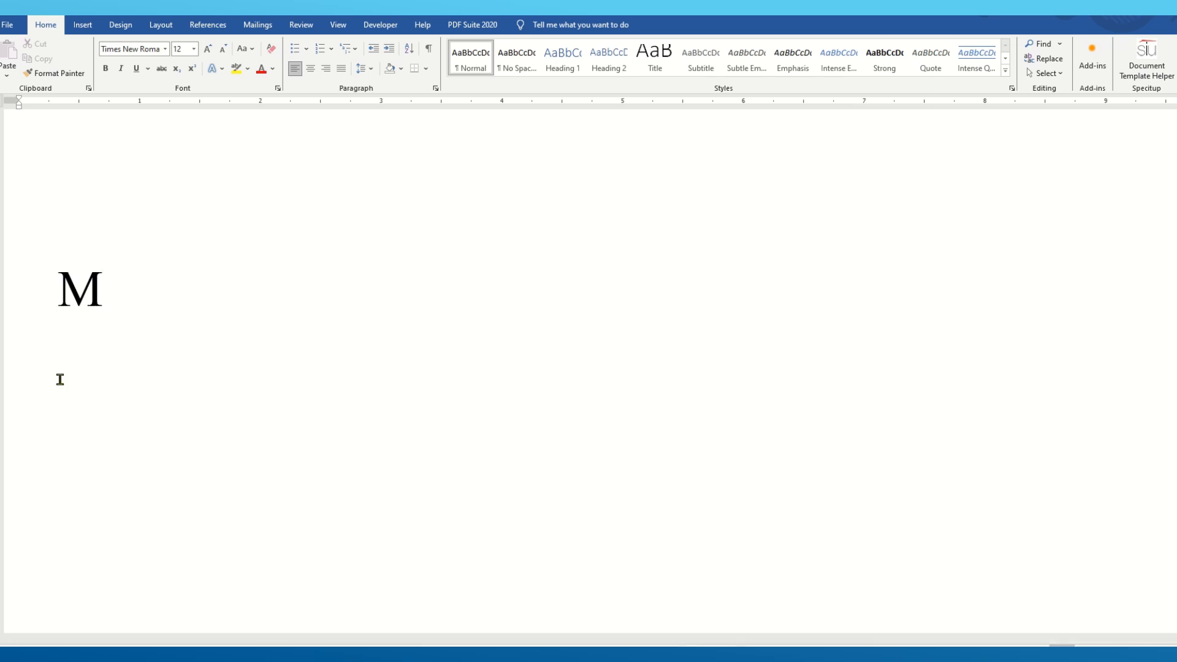
pyautogui.write('{')
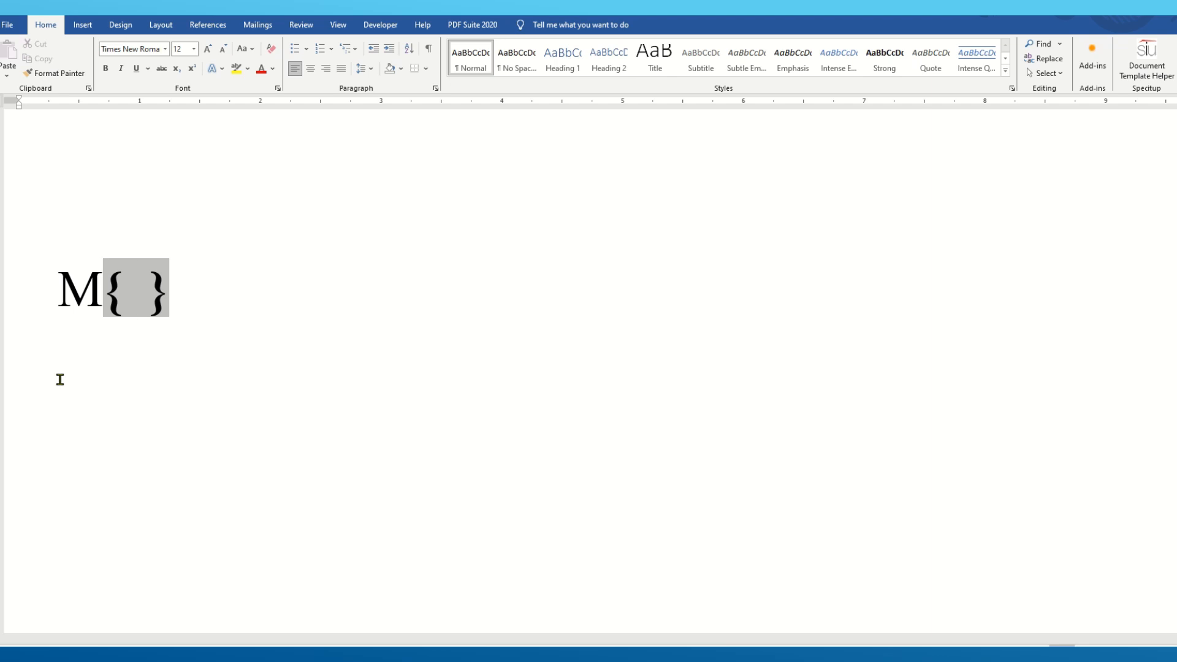
# Step: Fill the empty field braces after the M with the overstrike equation code eq \o( .,RS)
pyautogui.write('e')
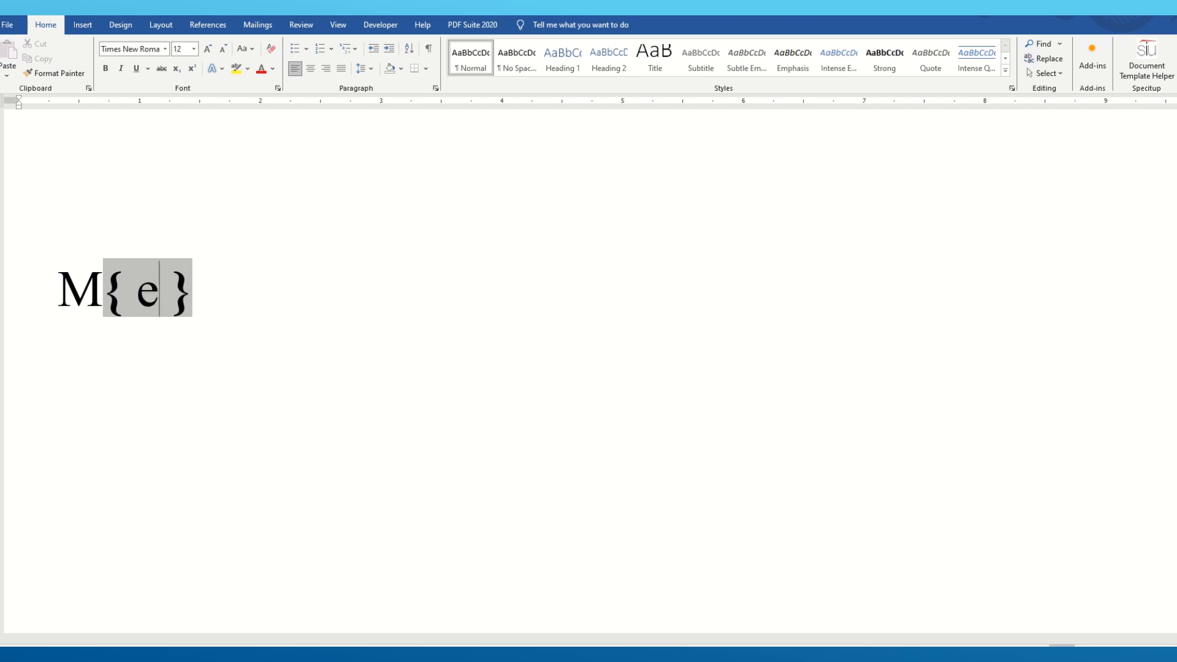
pyautogui.write('q')
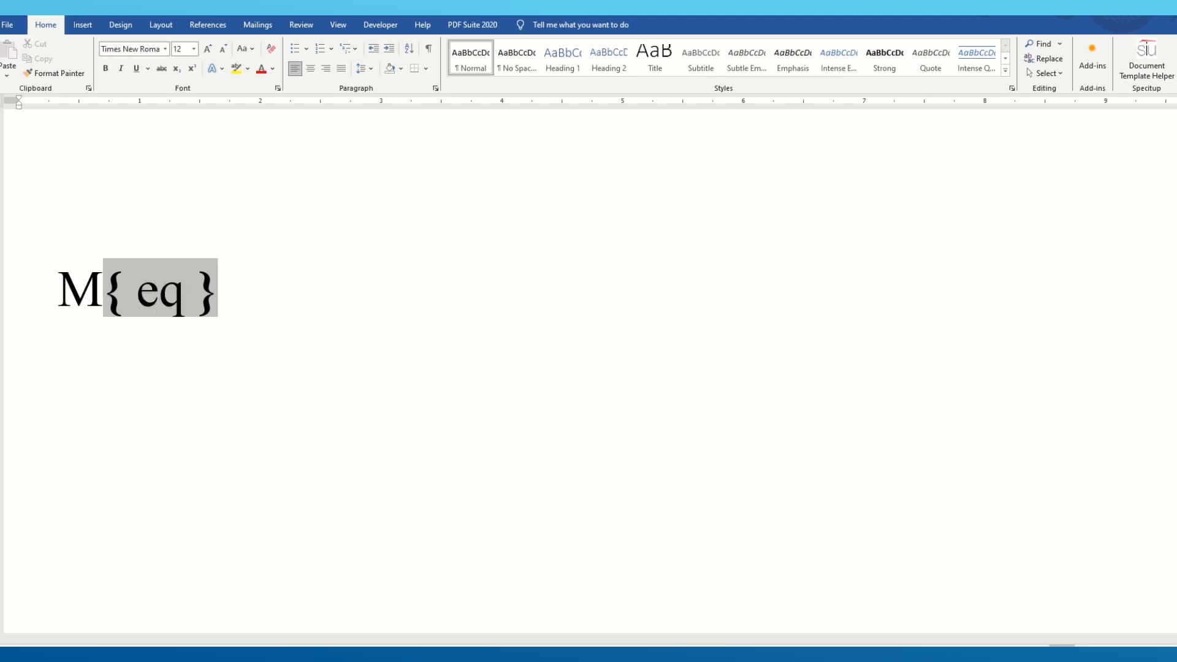
pyautogui.write(' \\ ')
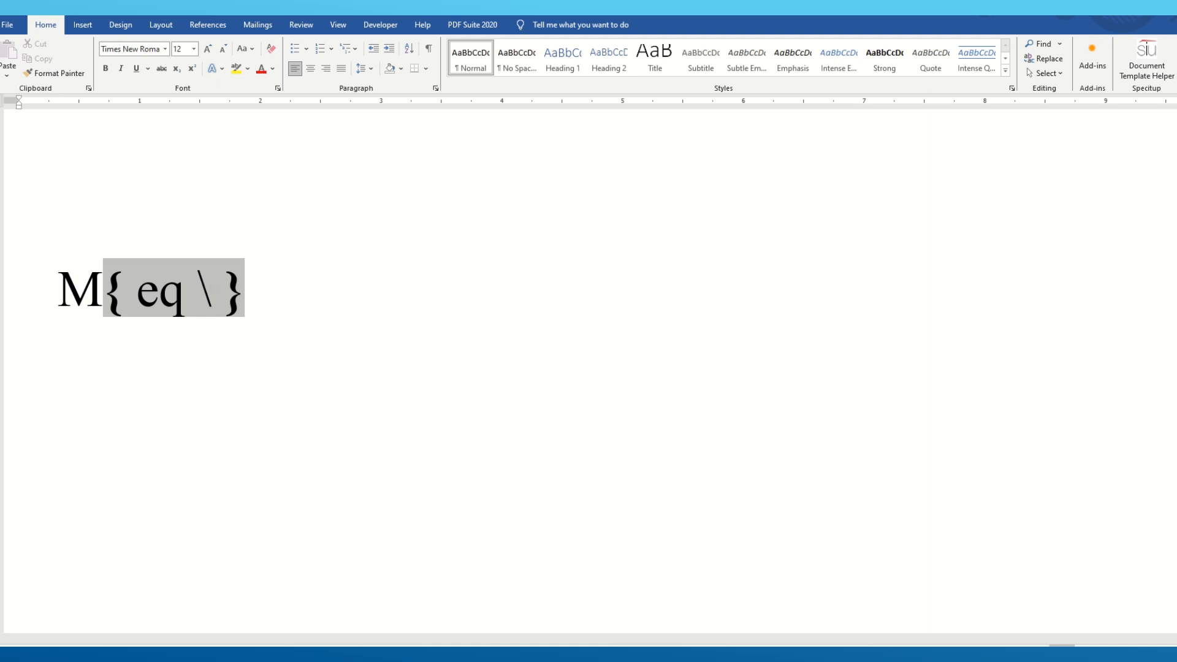
pyautogui.write('o')
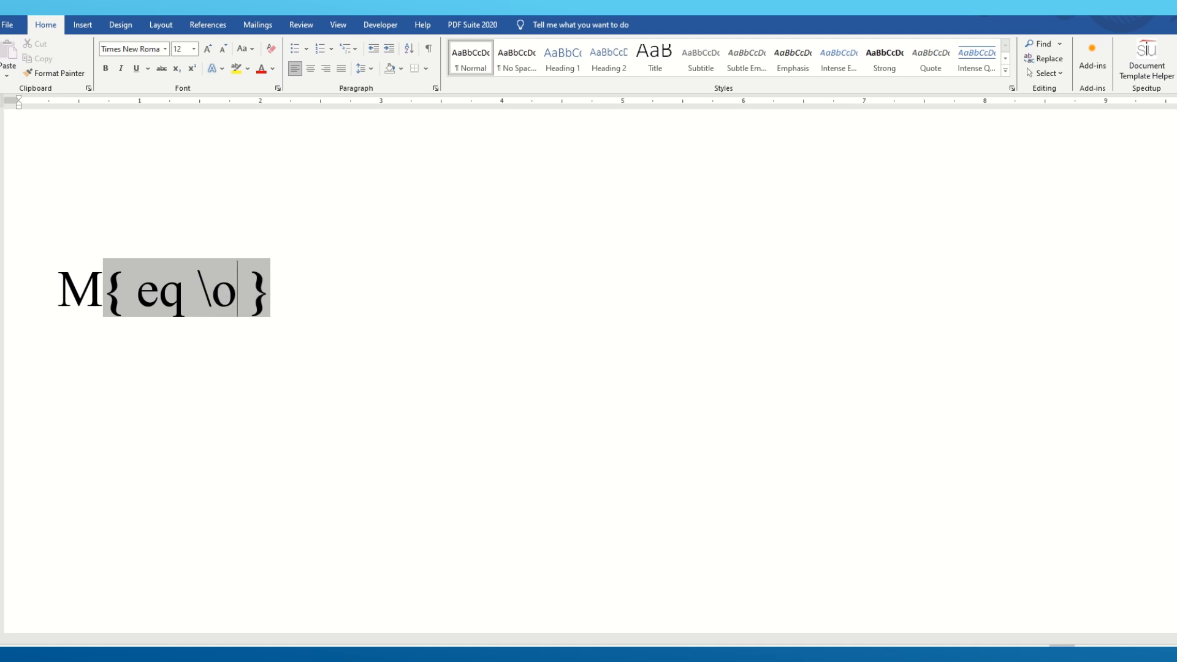
pyautogui.write('(')
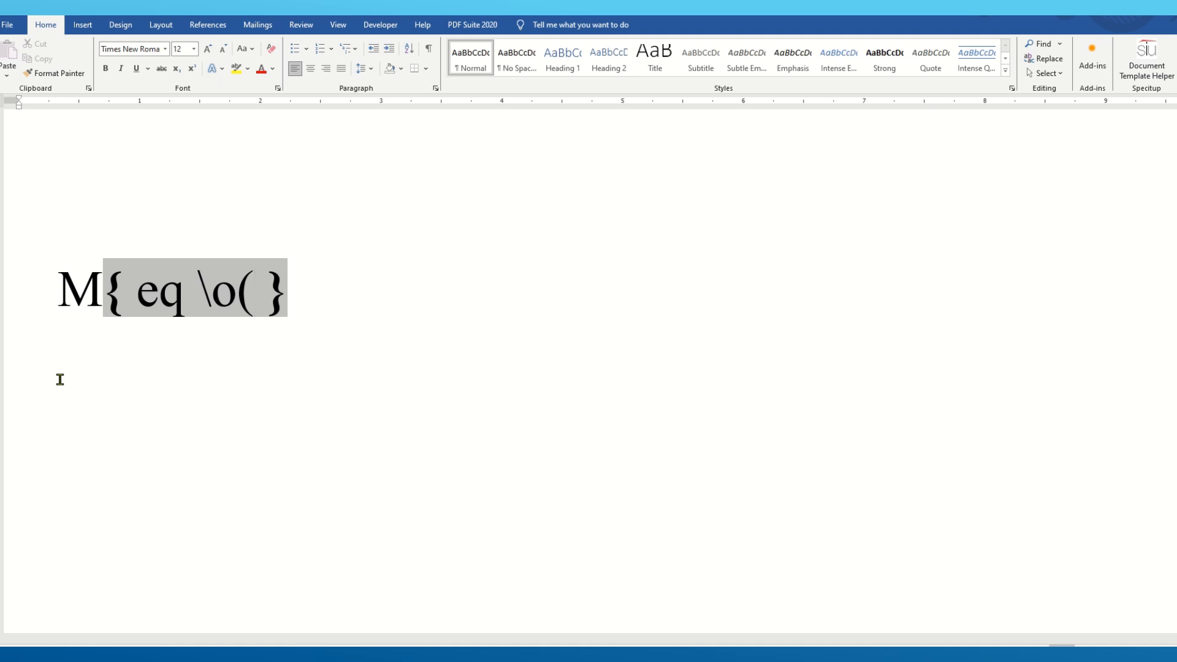
pyautogui.write('. ')
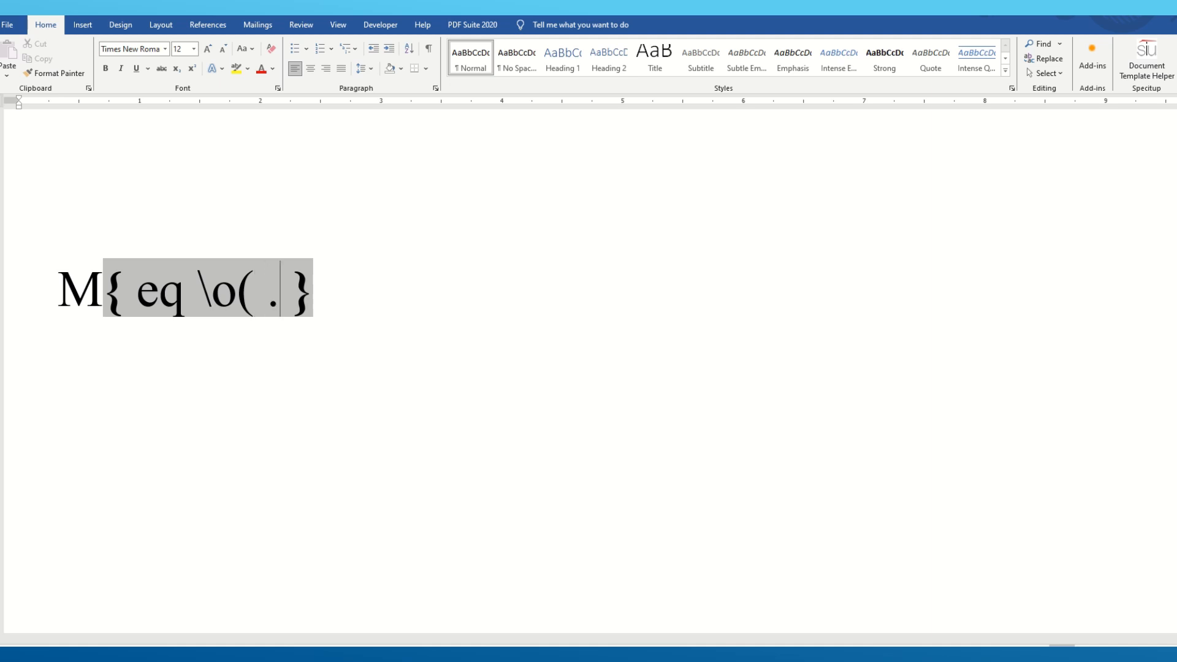
pyautogui.write(',')
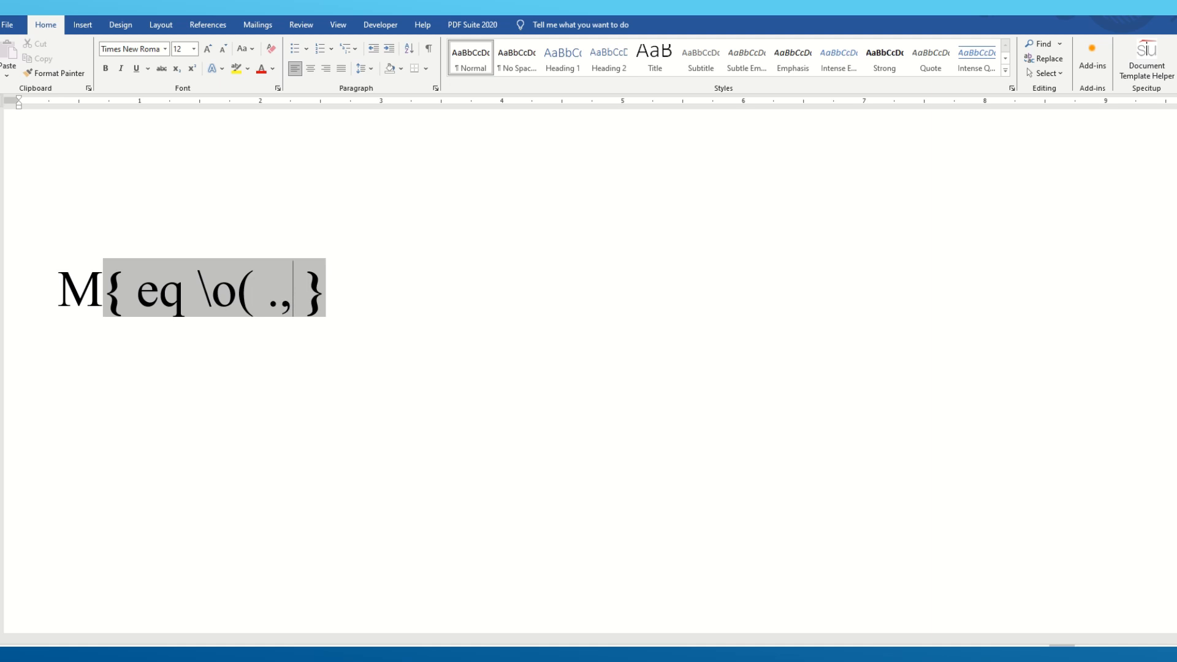
pyautogui.write('R')
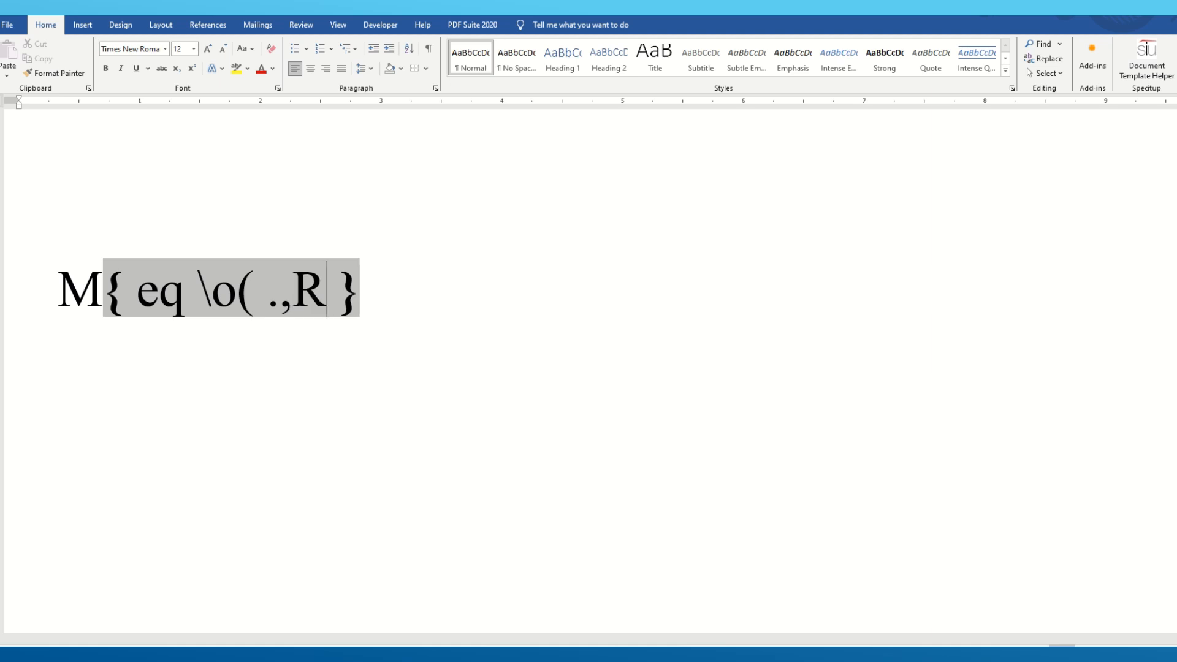
pyautogui.write('S')
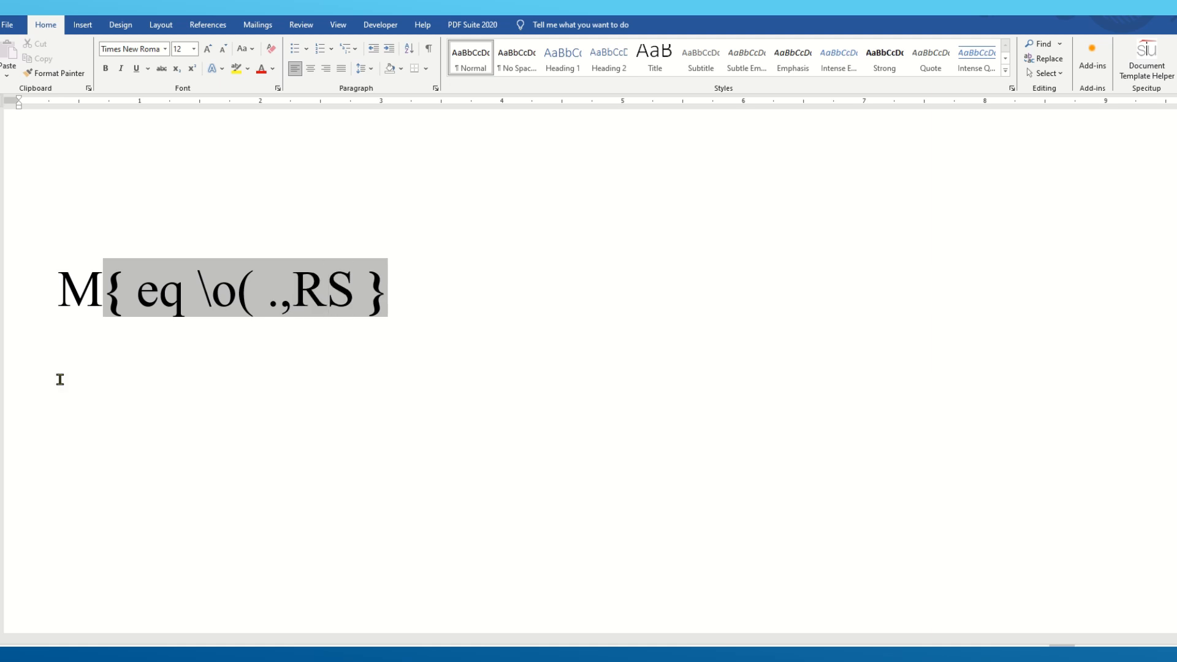
pyautogui.write(')')
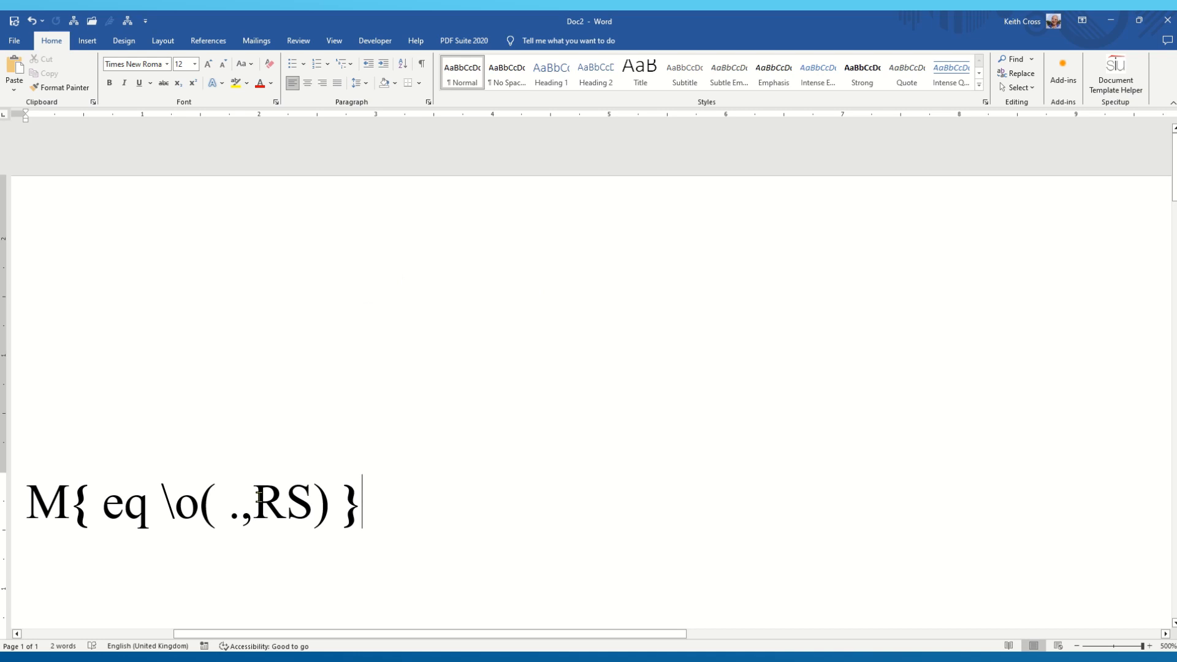
# Step: Format the letters RS in the field code at font size 8 with a raised position of 3 pt
pyautogui.moveTo(262, 496); pyautogui.dragTo(313, 501)
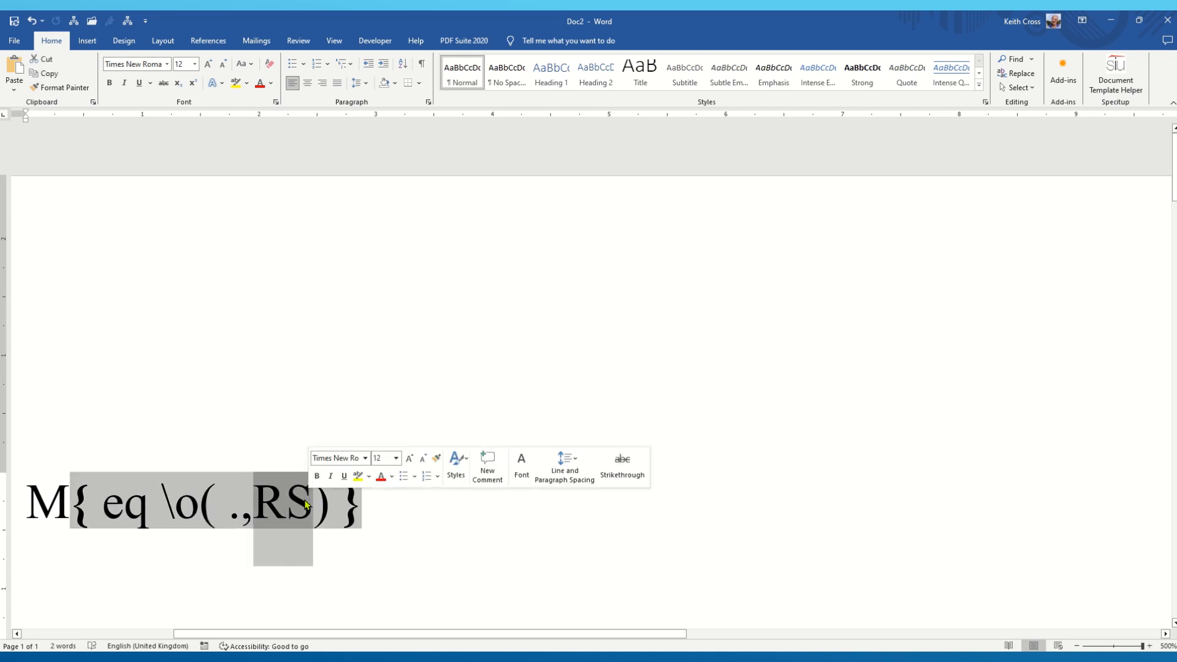
pyautogui.rightClick(277, 504)
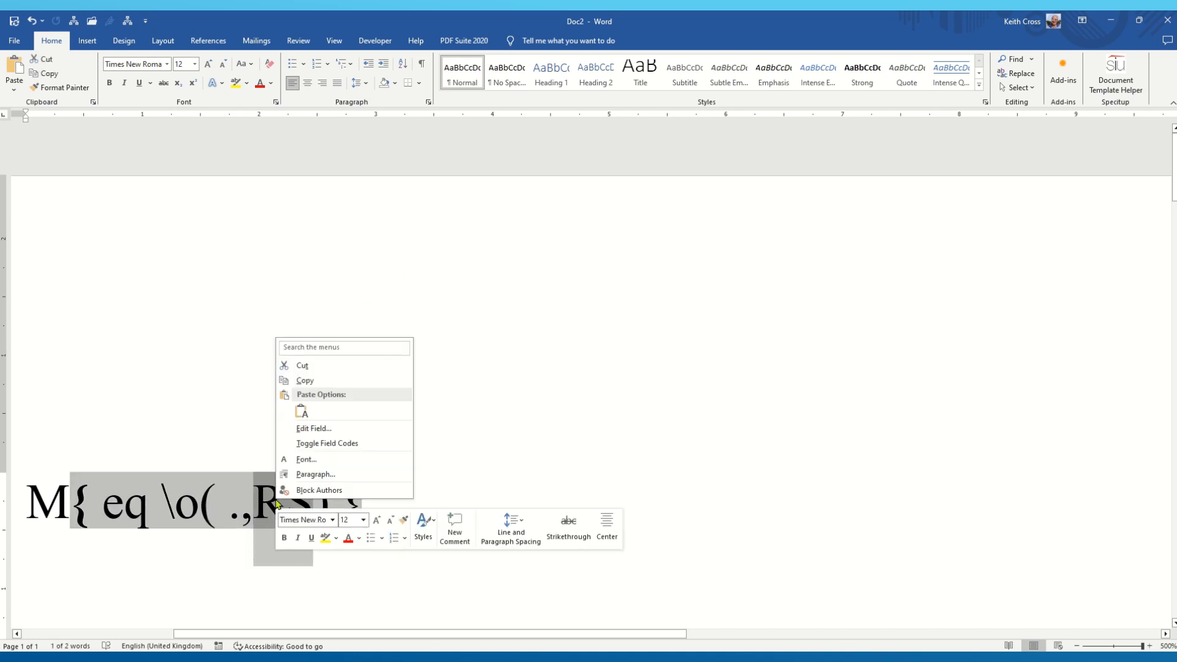
pyautogui.click(303, 460)
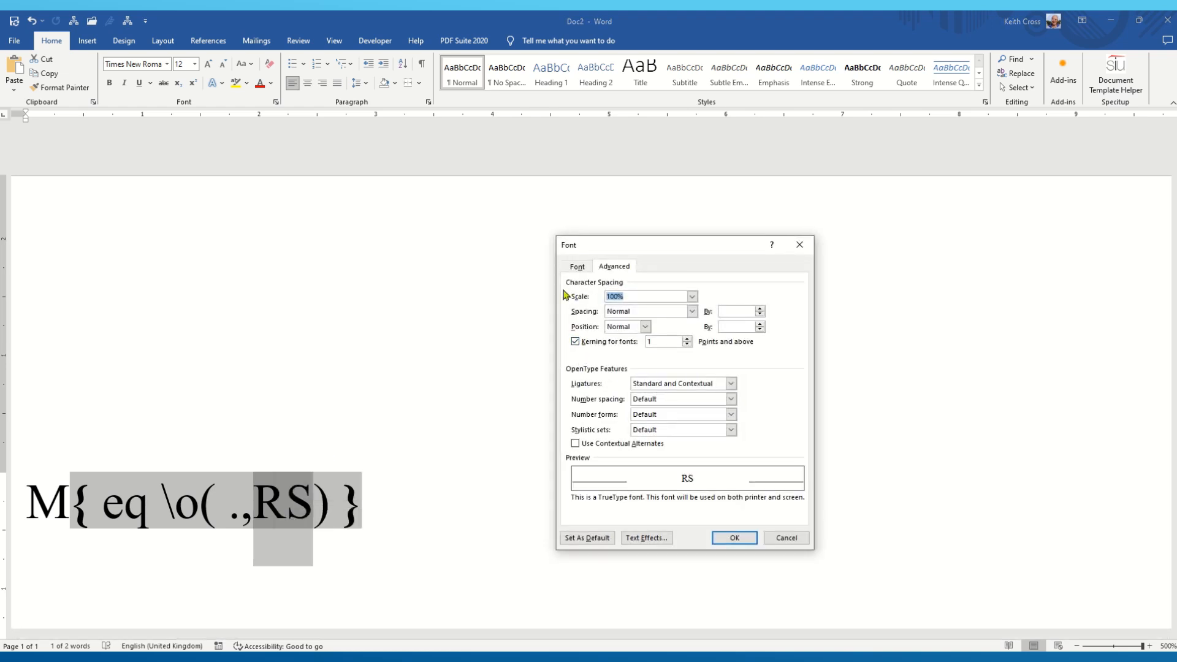
pyautogui.click(577, 268)
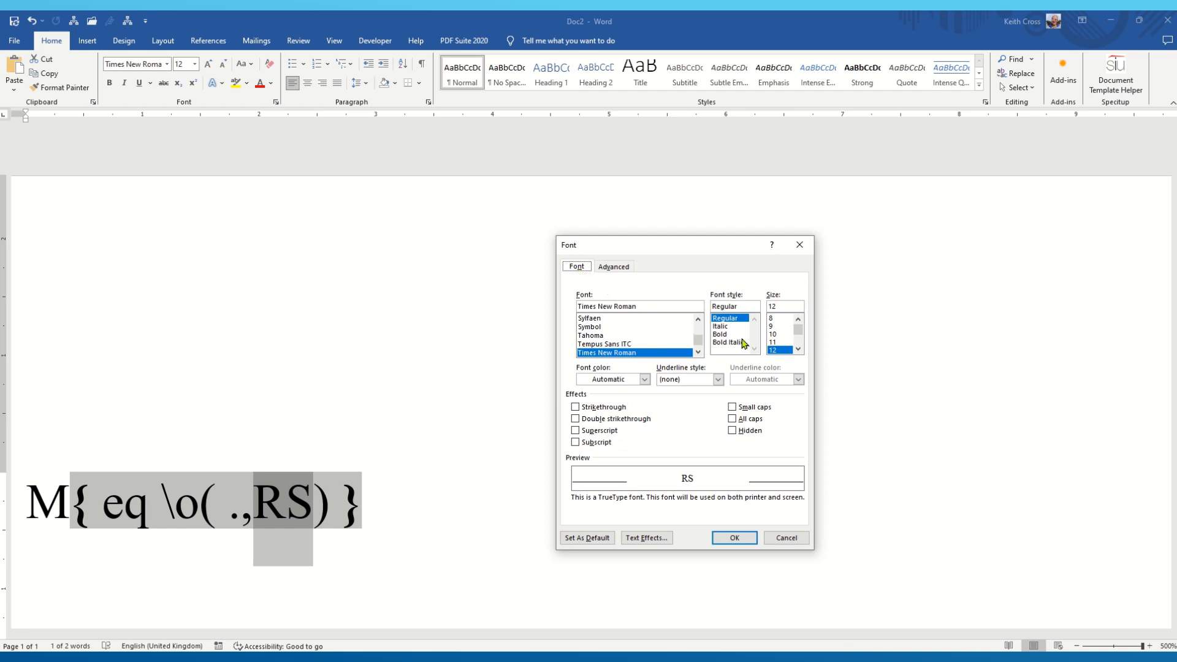
pyautogui.click(774, 318)
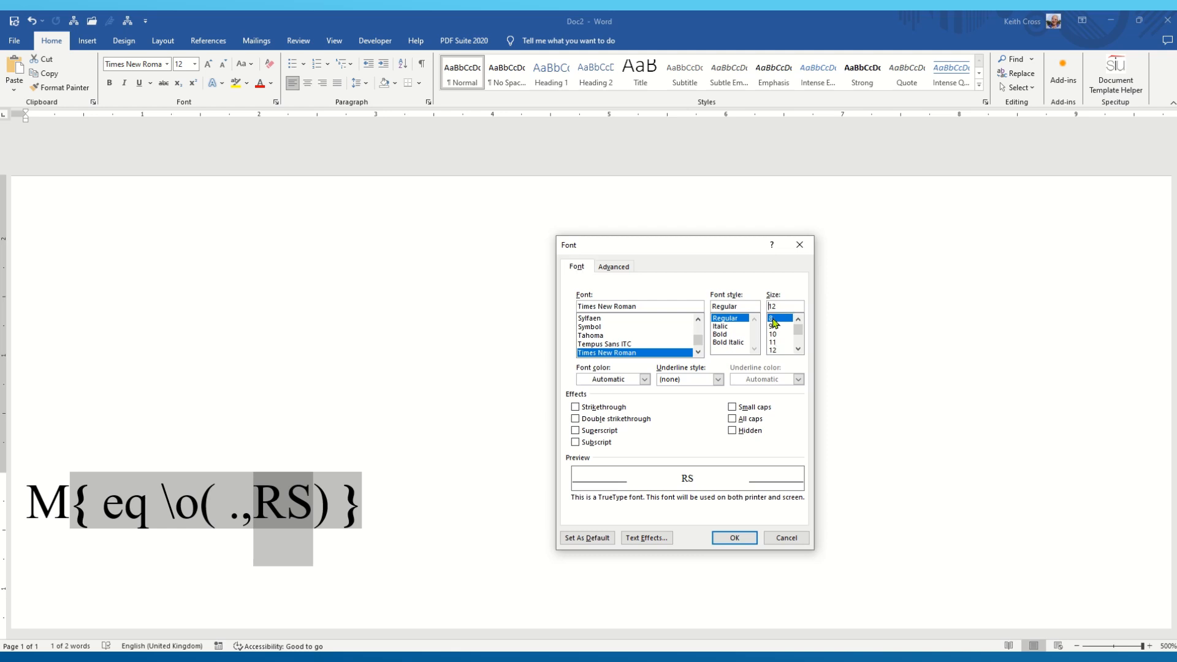
pyautogui.click(613, 268)
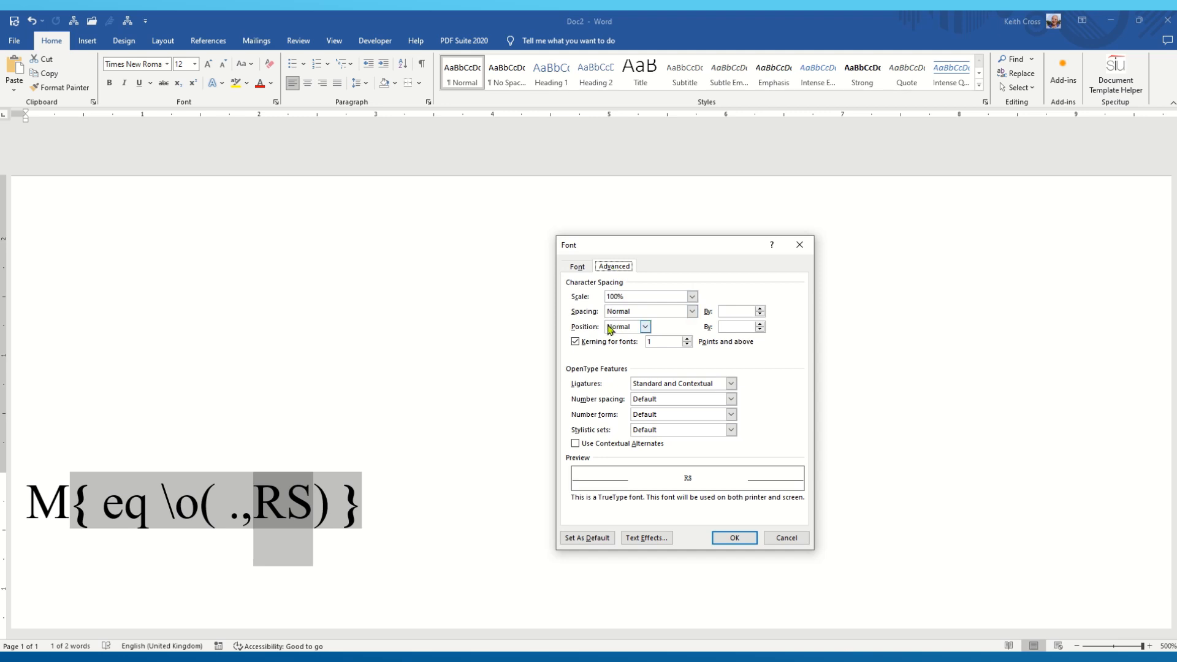
pyautogui.click(644, 326)
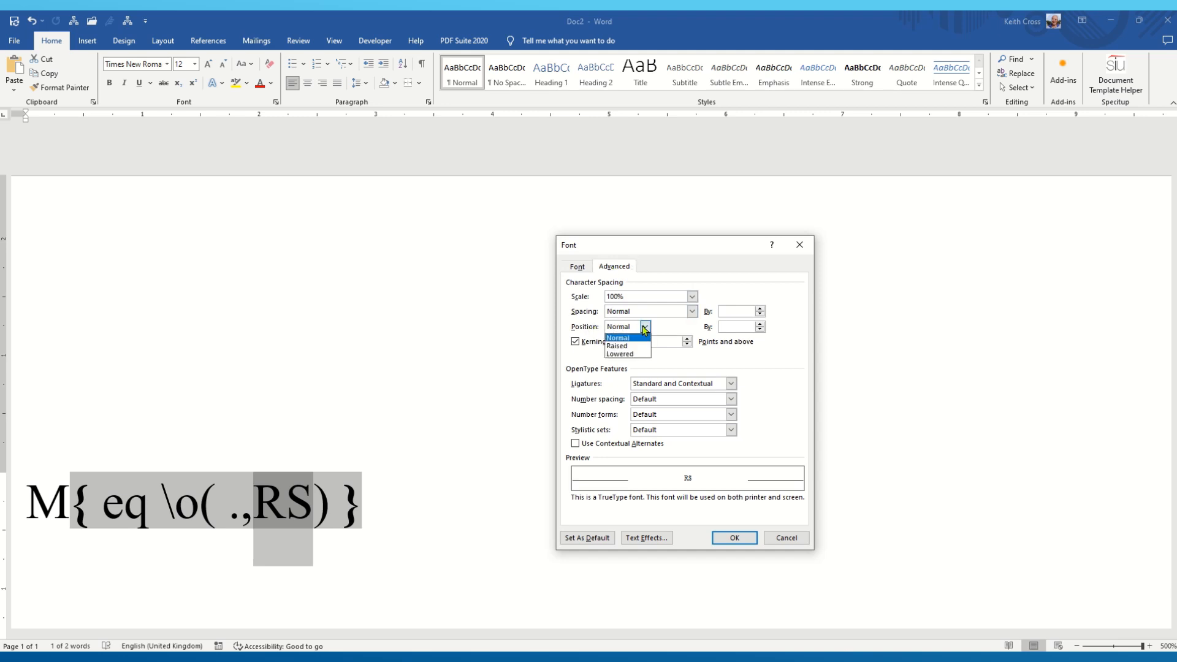
pyautogui.click(618, 346)
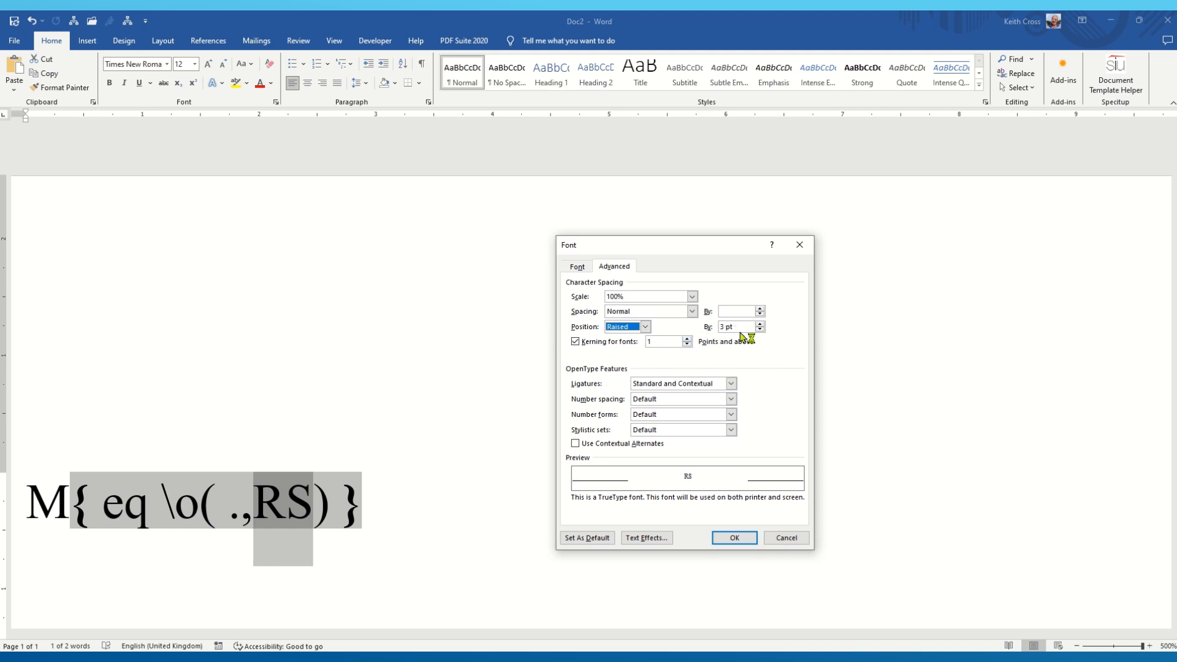
pyautogui.click(738, 537)
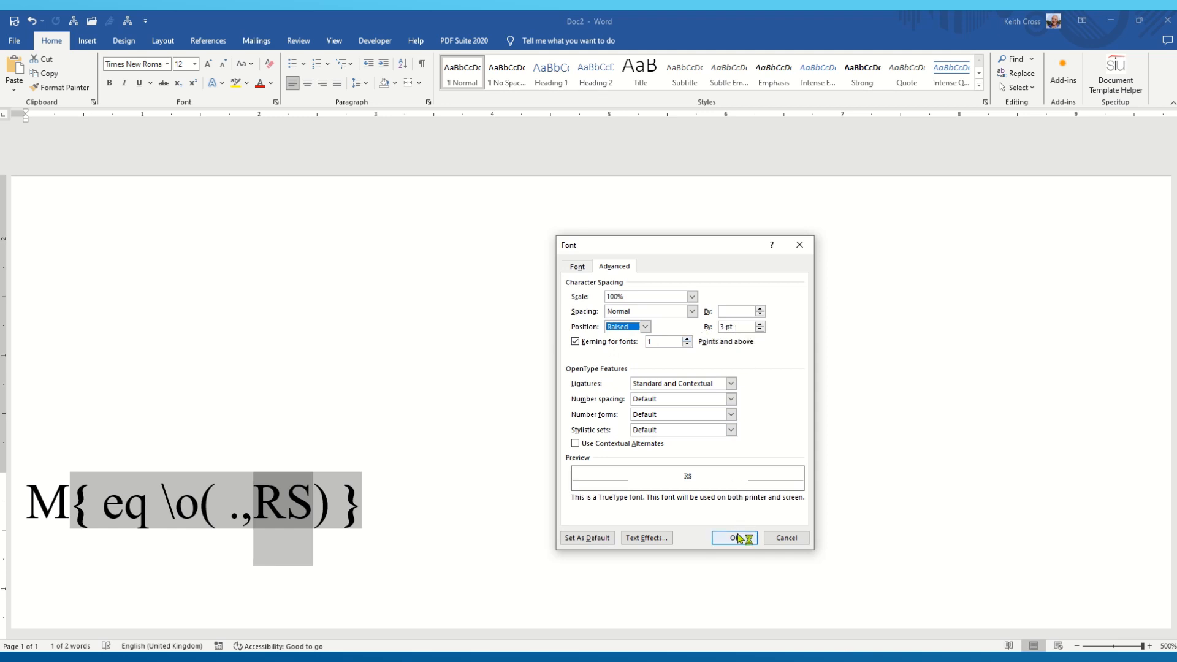
# Step: Display the result of the field after the M, with the RS placed over the period, and deselect it
pyautogui.rightClick(218, 498)
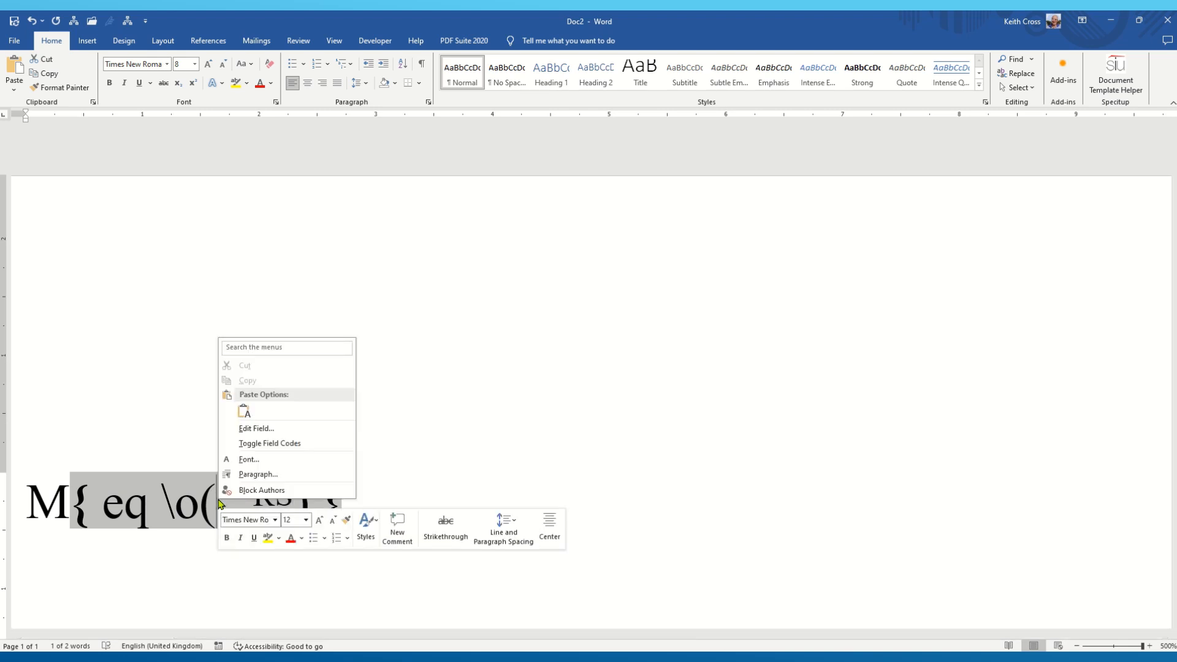
pyautogui.click(258, 444)
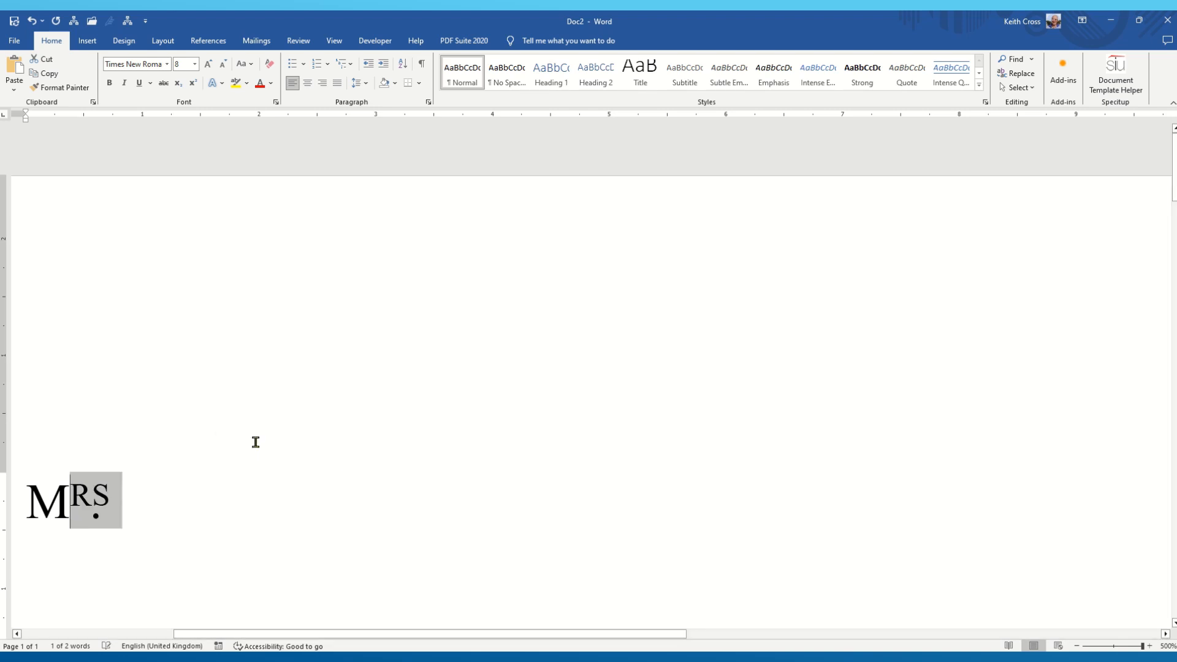
pyautogui.click(244, 483)
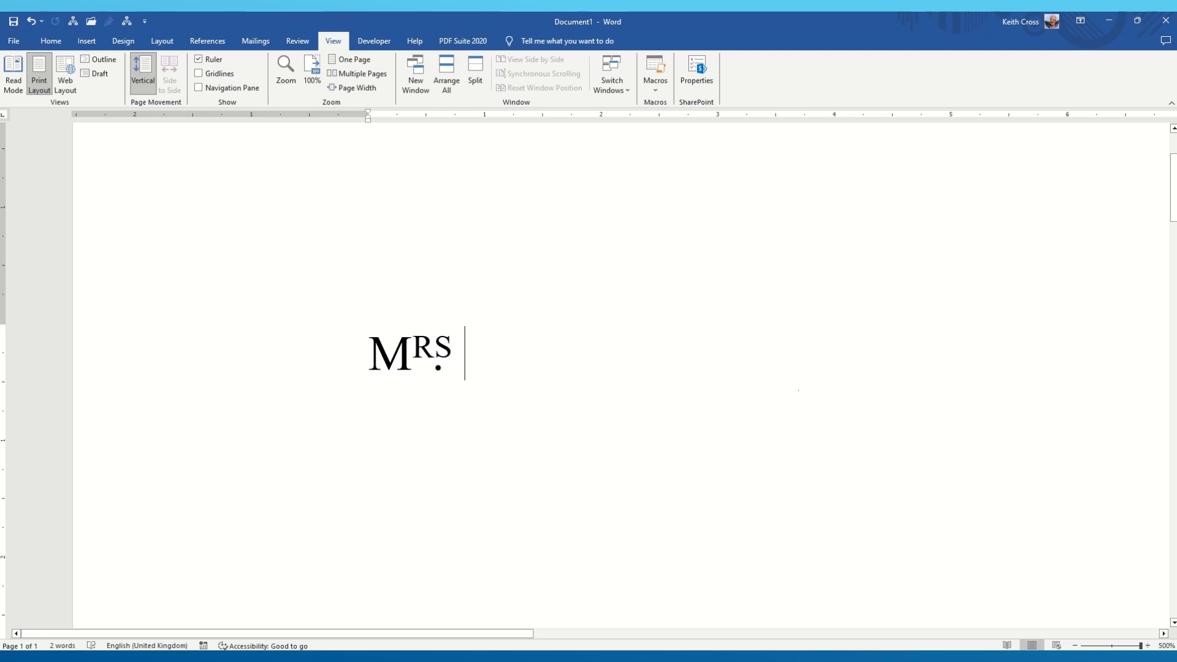
# Step: Reveal the code of the field after the M and examine the font settings and font color choices for the letters RS
pyautogui.rightClick(431, 343)
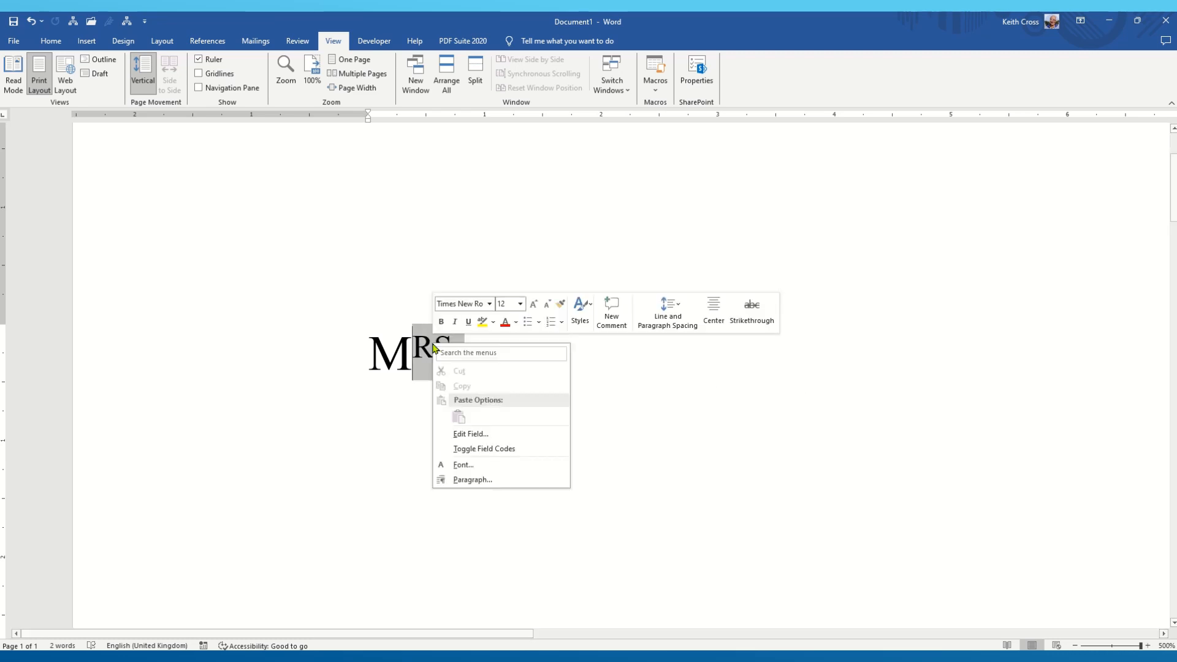
pyautogui.click(475, 448)
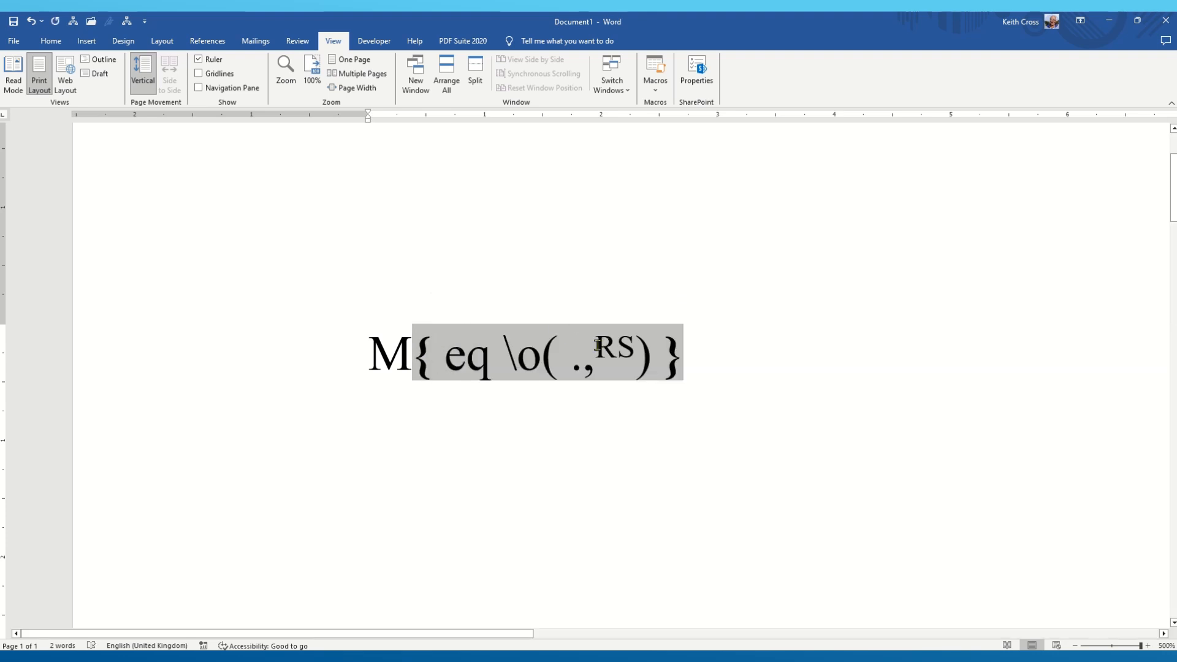
pyautogui.moveTo(598, 345); pyautogui.dragTo(624, 349)
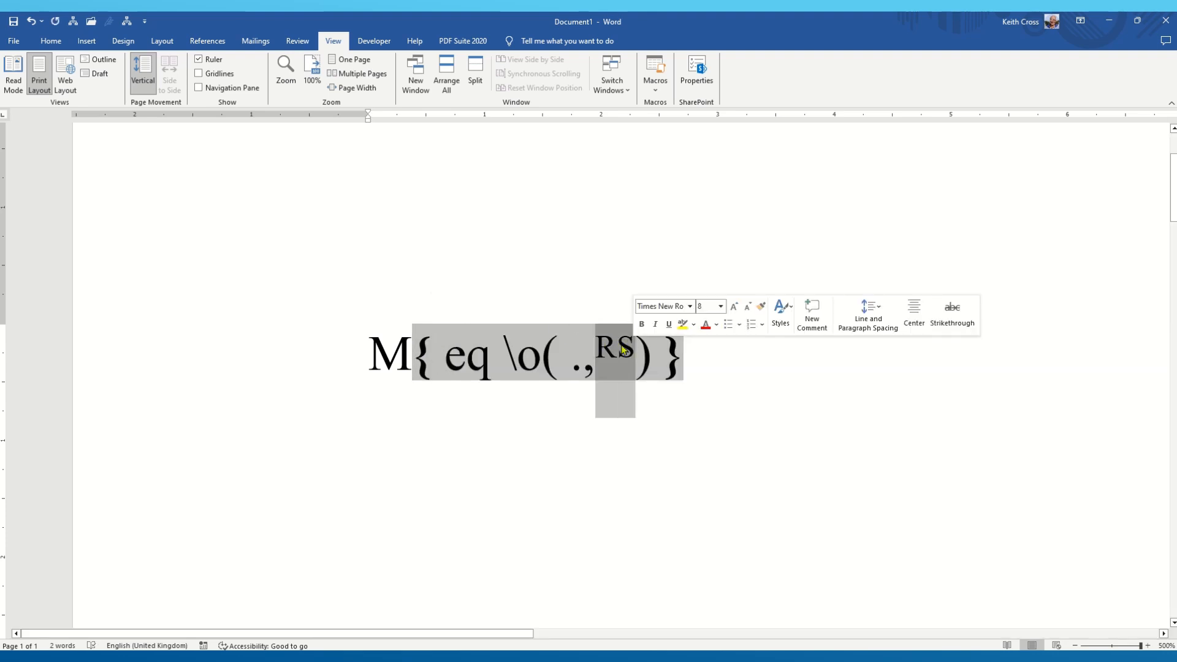
pyautogui.rightClick(611, 347)
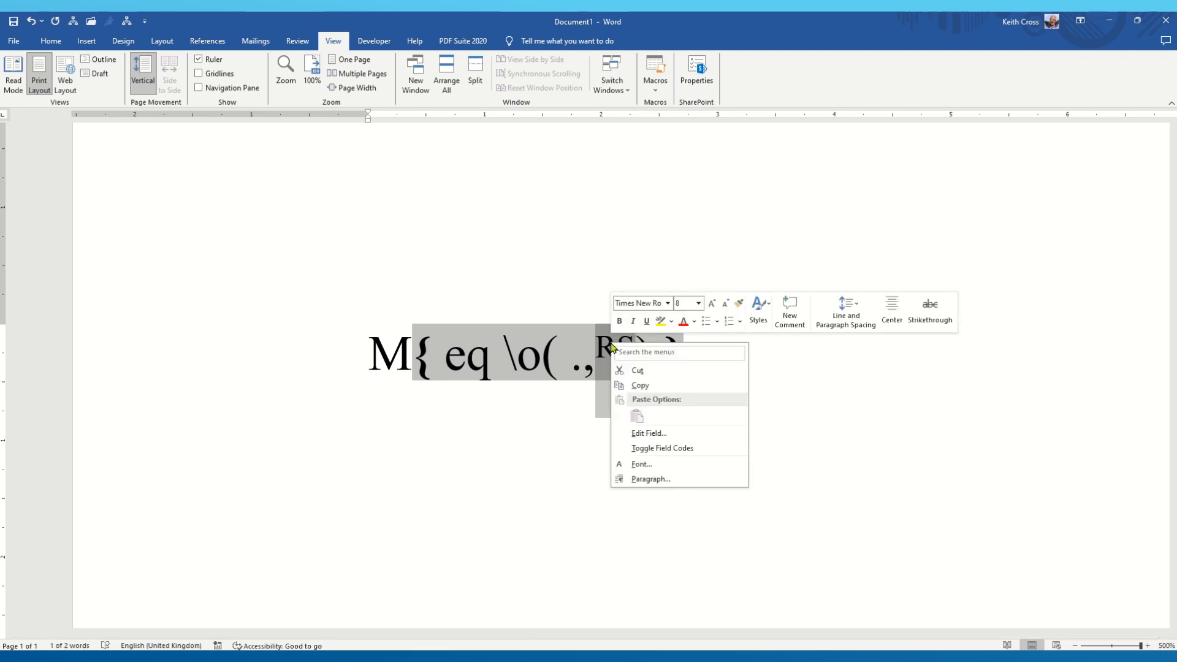
pyautogui.click(641, 466)
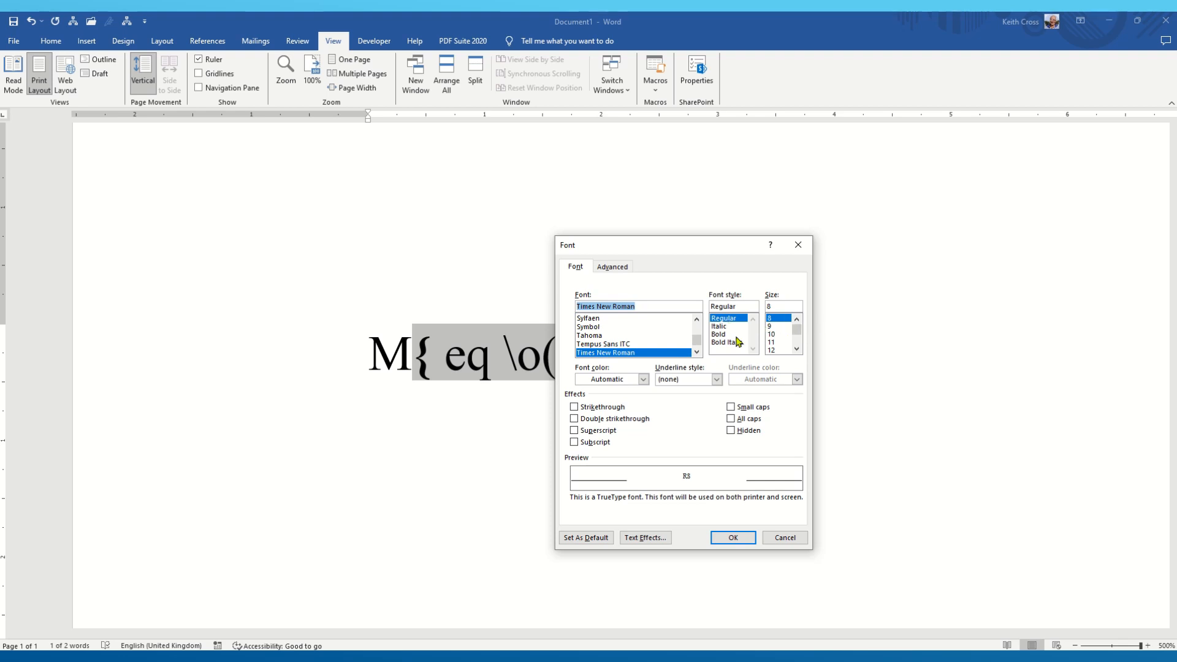
pyautogui.click(644, 380)
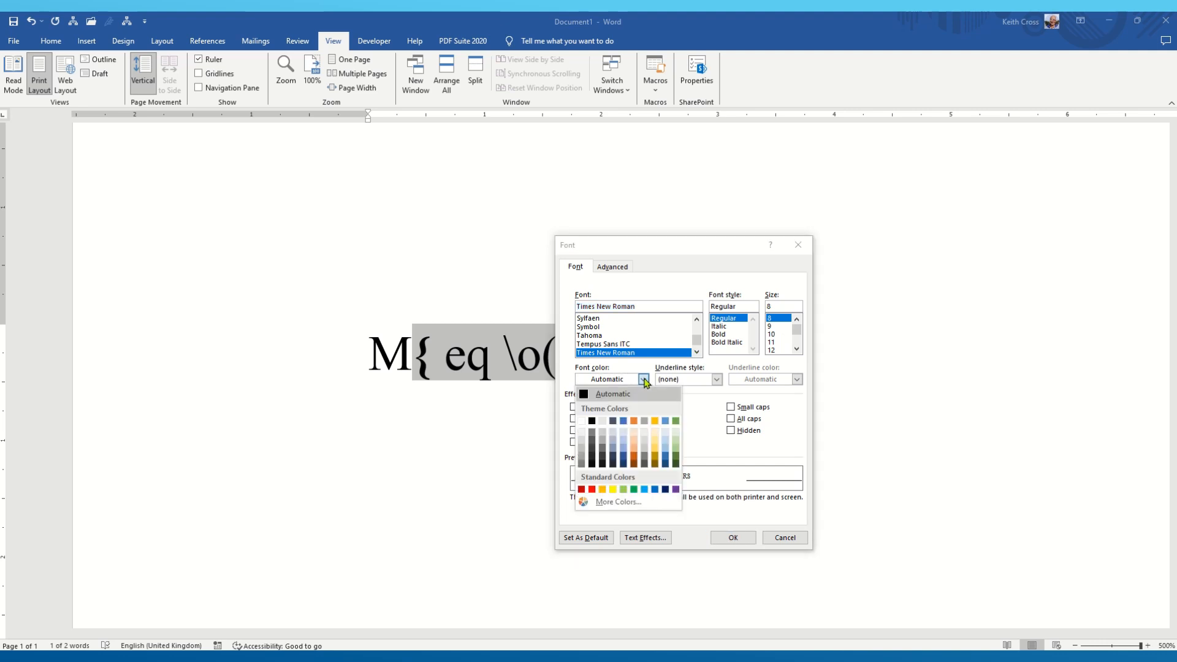
pyautogui.click(644, 379)
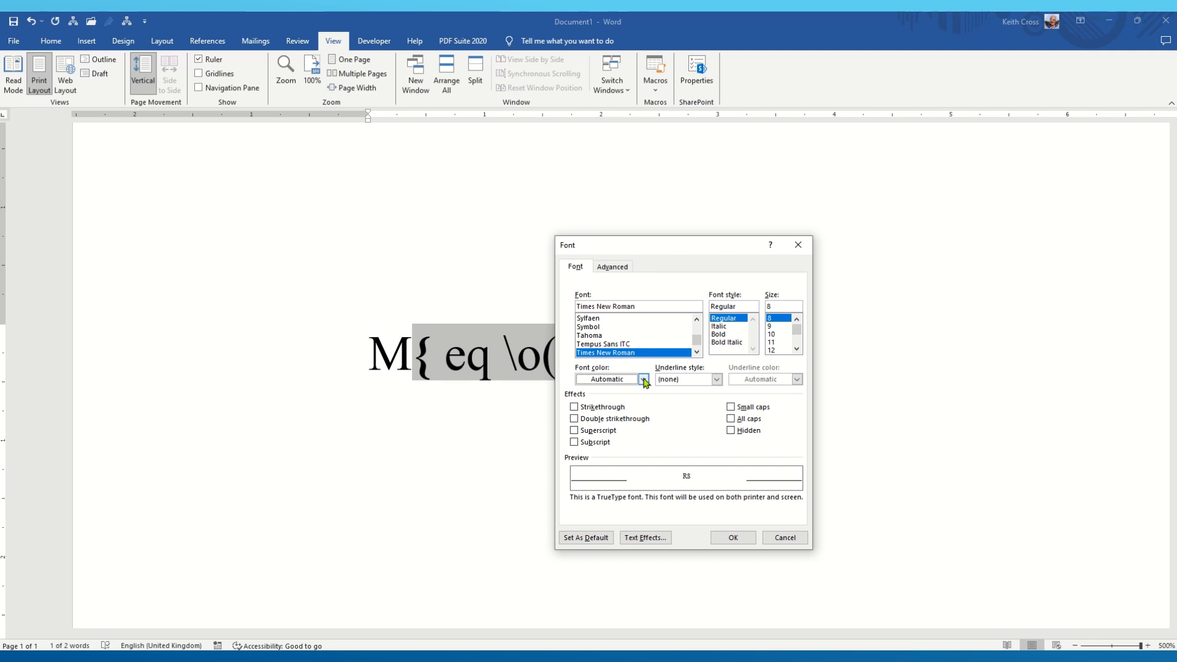
pyautogui.click(749, 539)
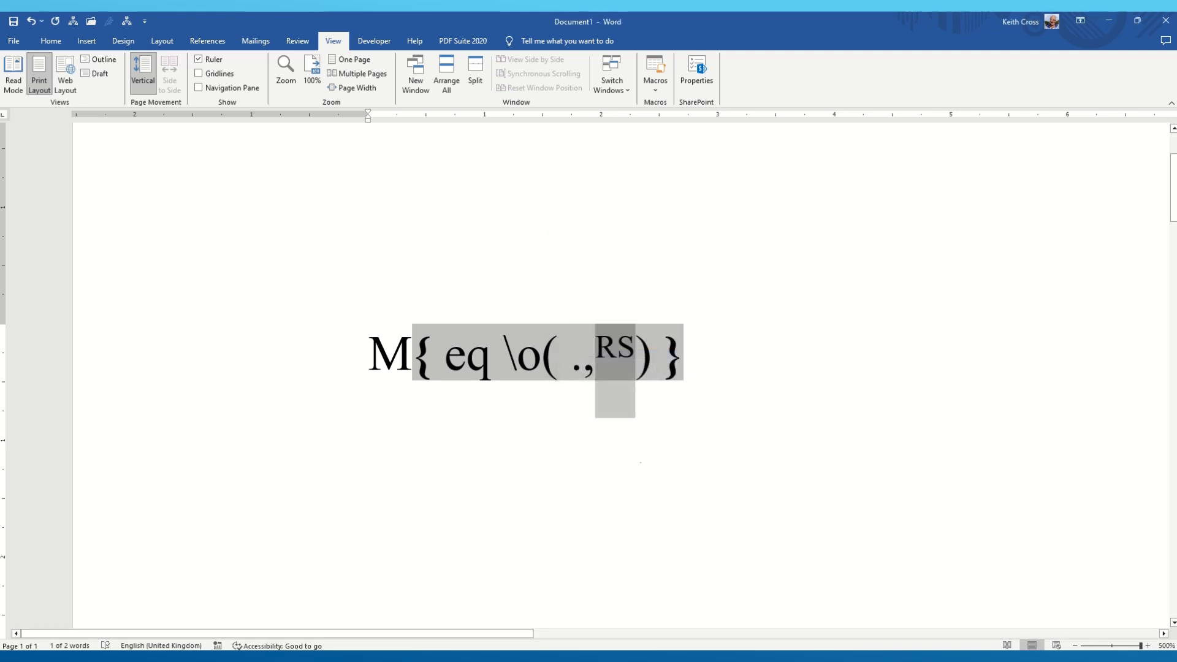
# Step: Switch the field after the M from its code back to its result and deselect it
pyautogui.rightClick(493, 347)
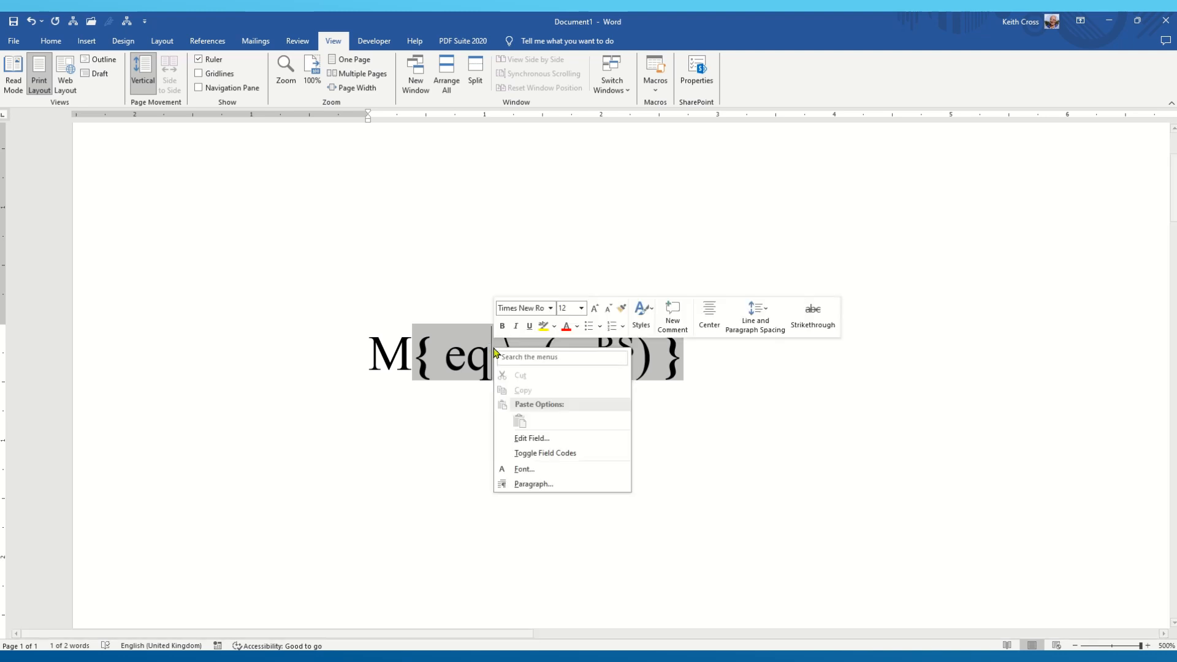
pyautogui.click(529, 454)
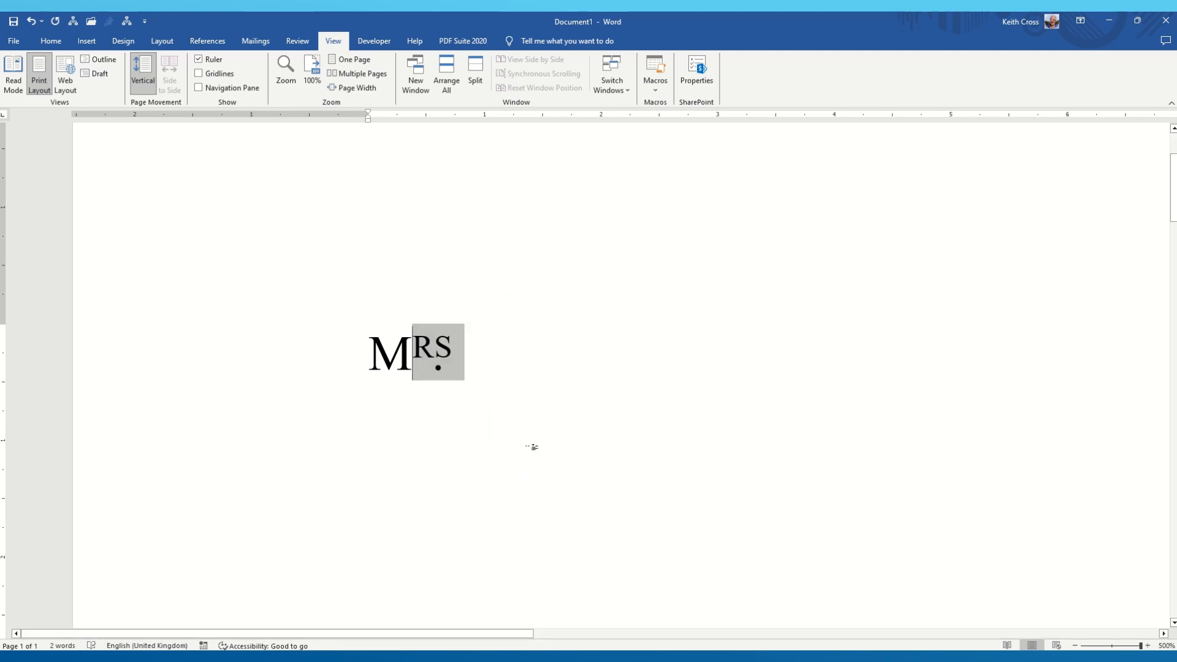
pyautogui.click(528, 360)
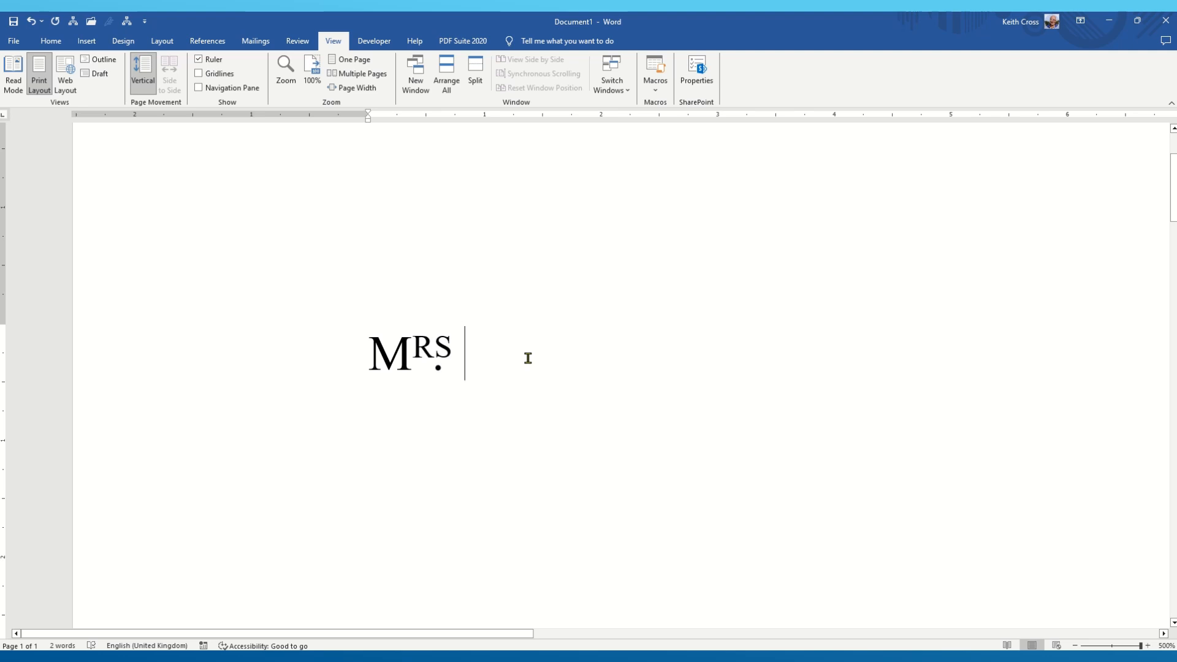